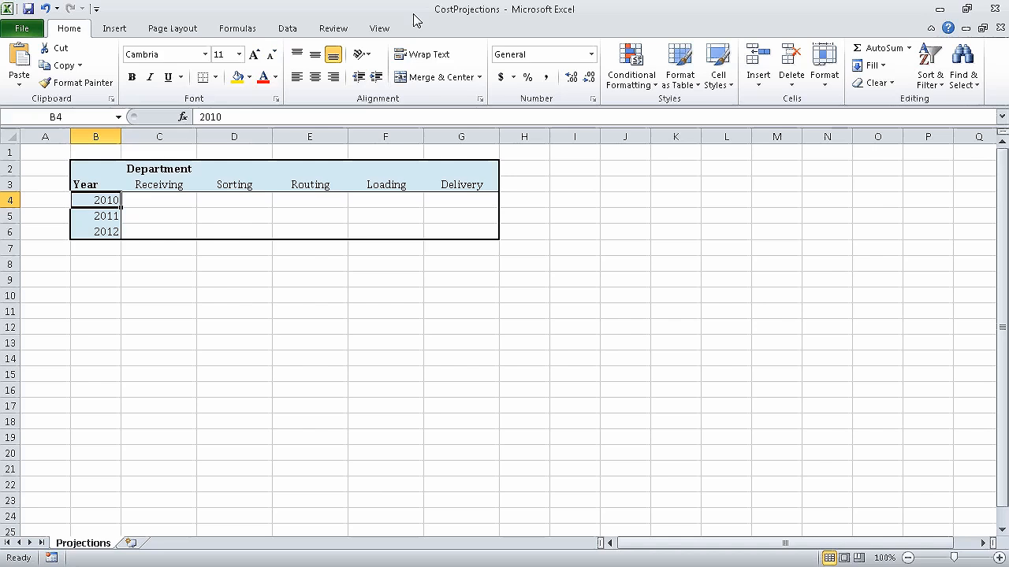
# Allow changes by more than one user in Share Workbook and save CostProjections as shared.
pyautogui.click(333, 30)
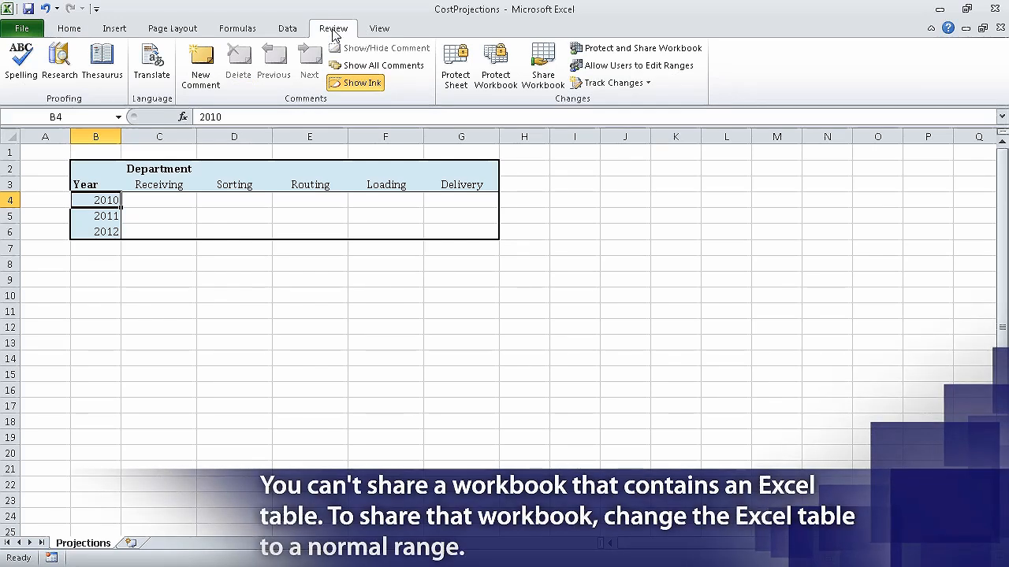
pyautogui.click(544, 63)
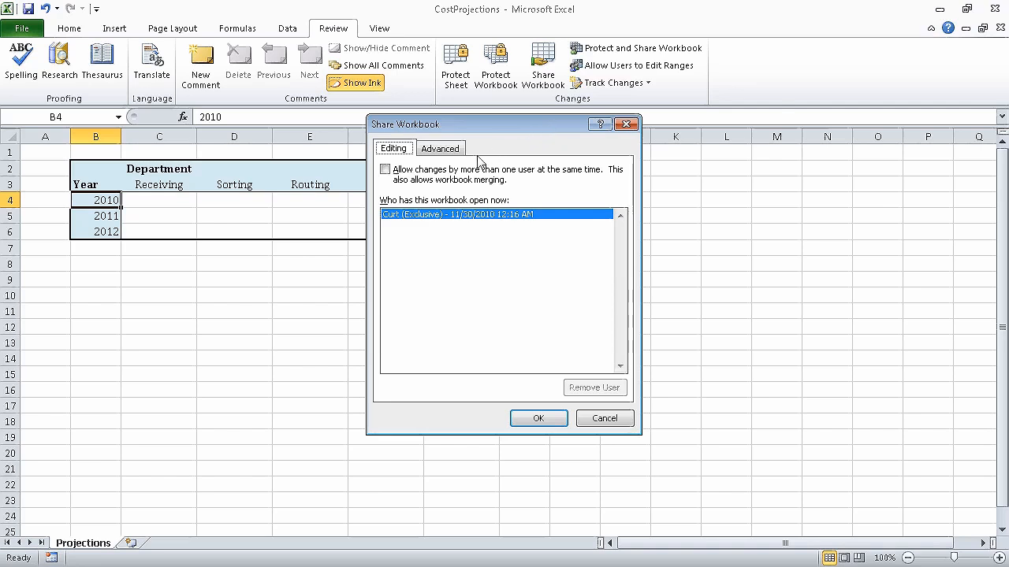
pyautogui.click(386, 170)
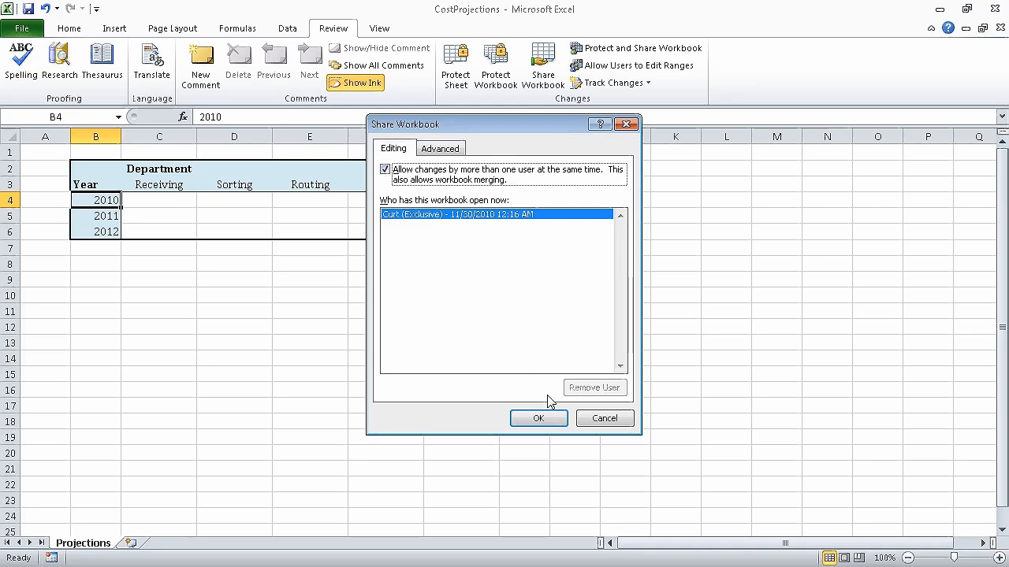
pyautogui.click(549, 420)
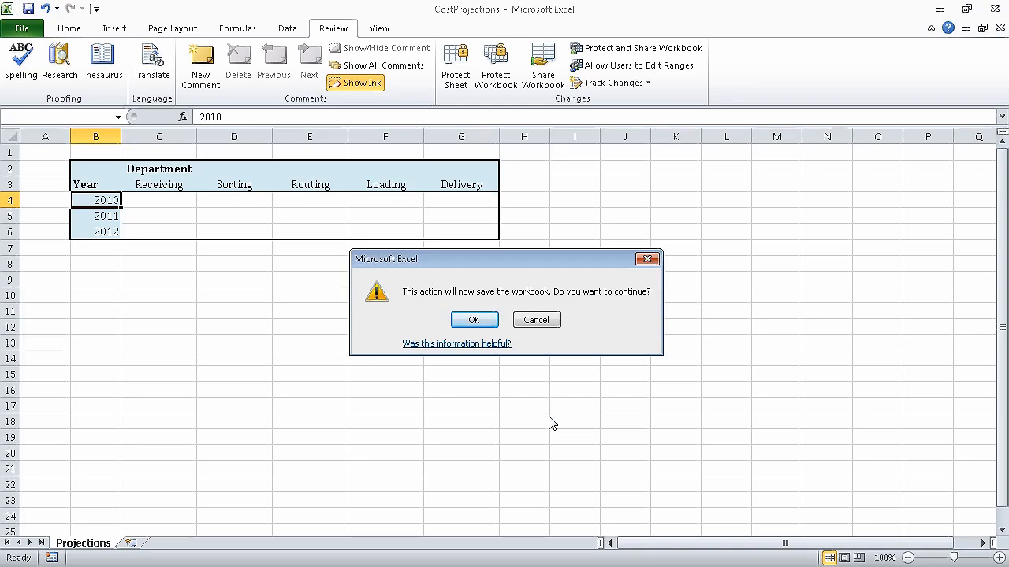
pyautogui.click(480, 319)
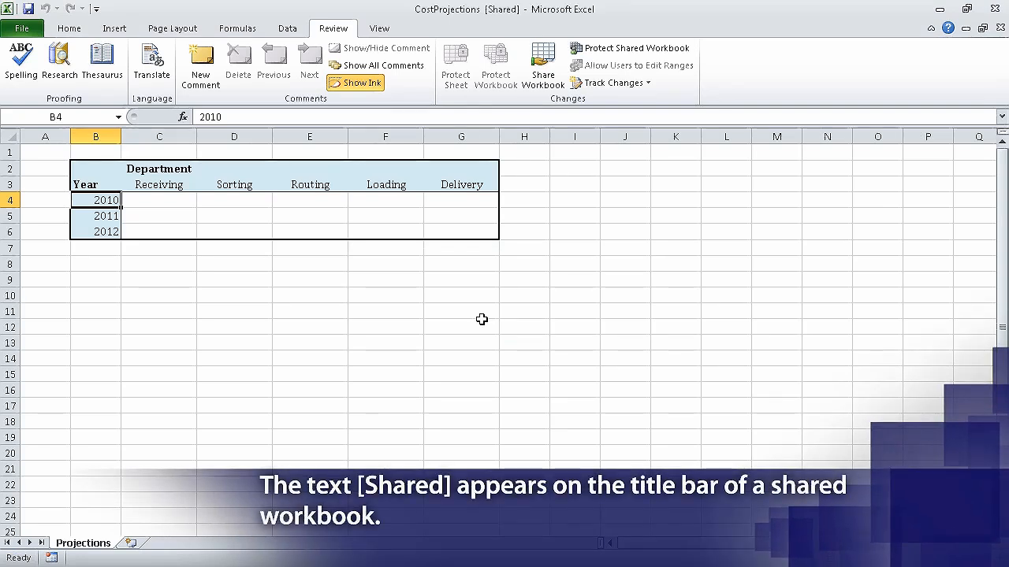
# Send CostProjections.xlsx as an e-mail attachment from File > Save & Send.
pyautogui.click(32, 31)
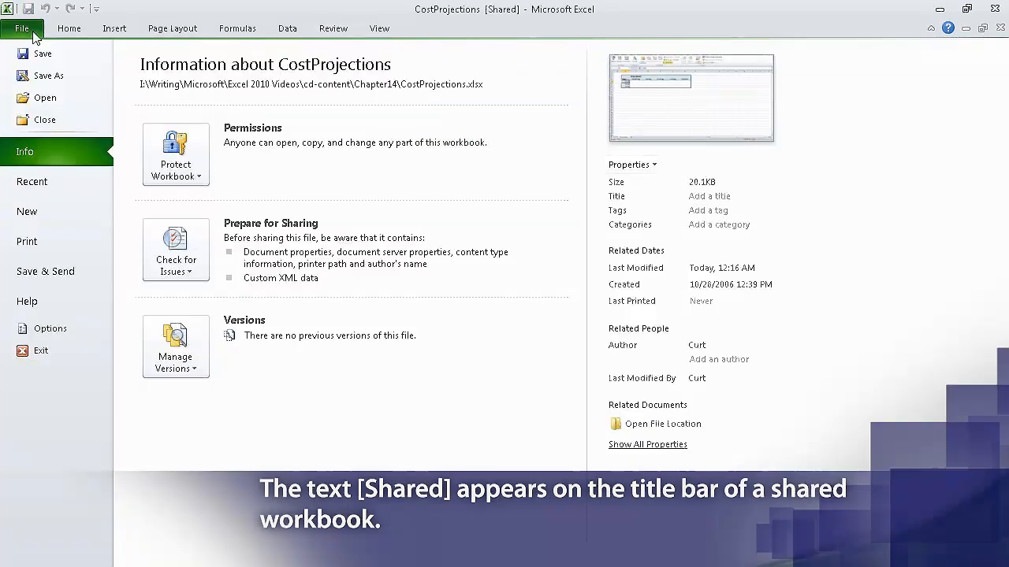
pyautogui.click(85, 275)
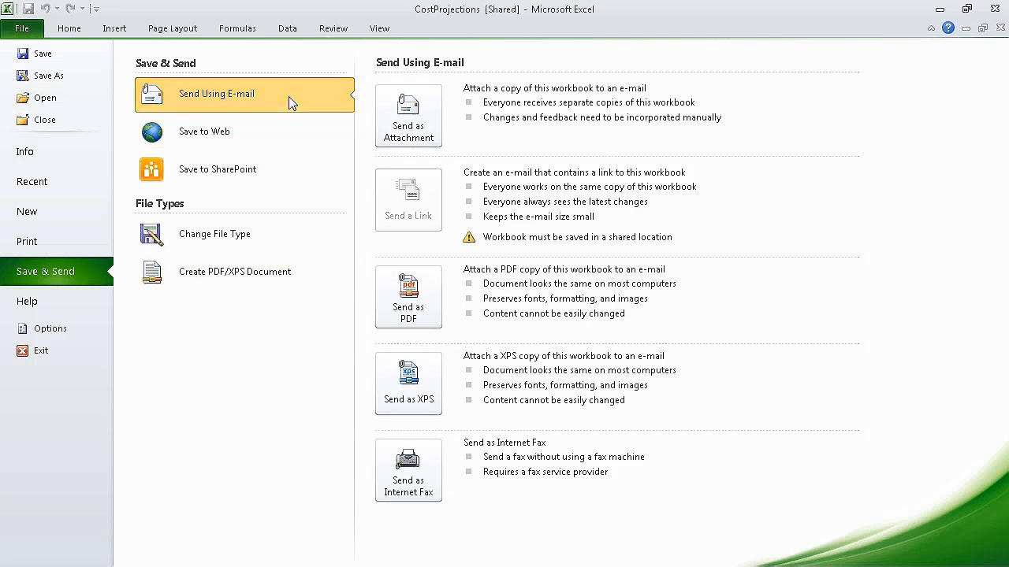
pyautogui.click(409, 120)
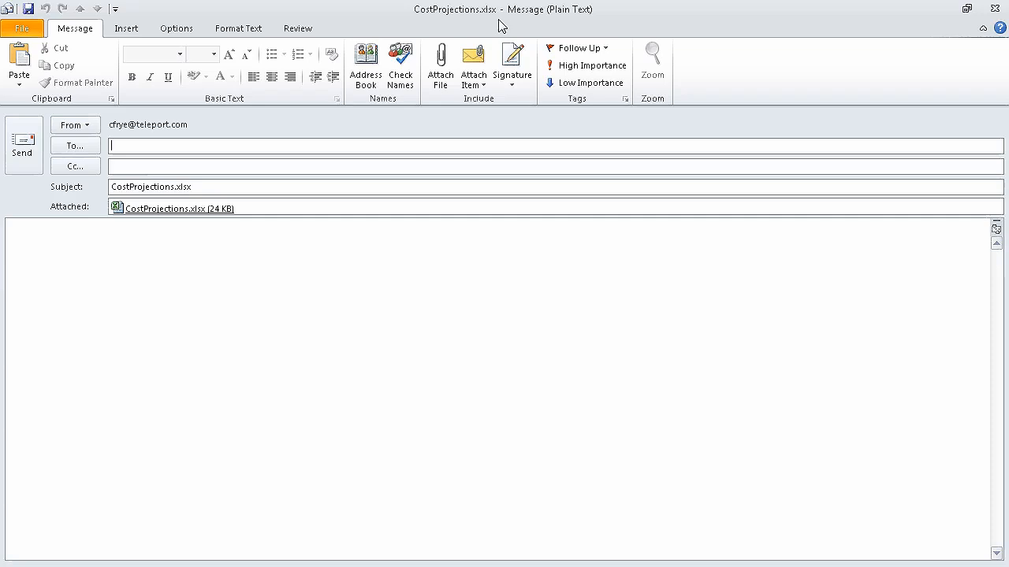
# Enter the recipient's e-mail address and send the message.
pyautogui.write('nobody@contoso.com')
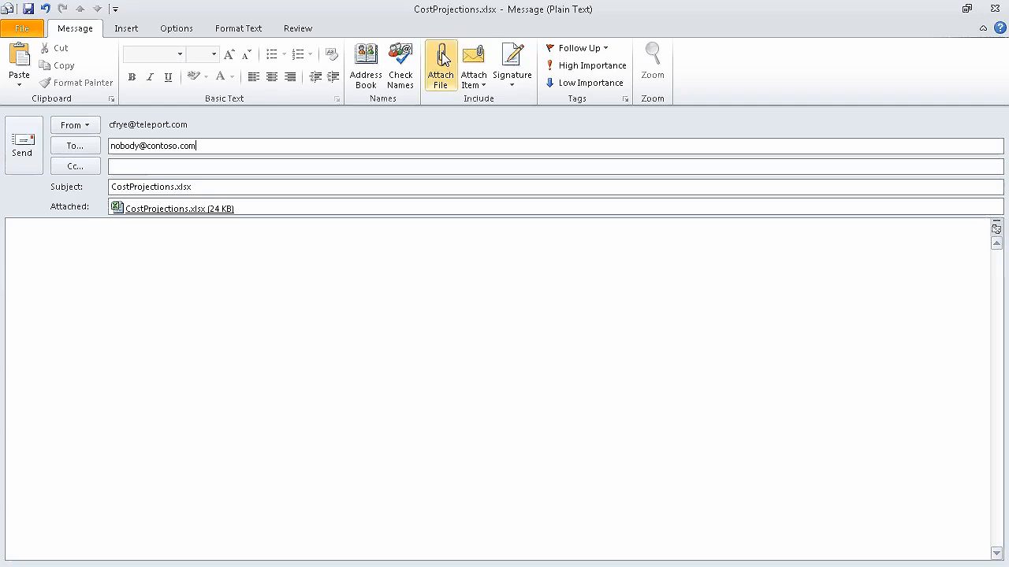
pyautogui.click(23, 145)
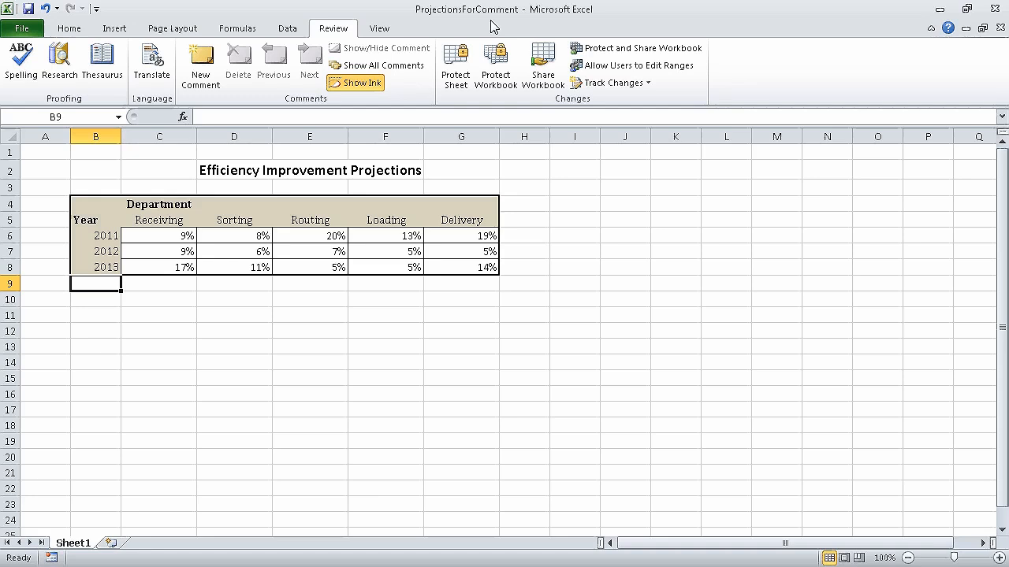
# Add the comment 'Seems optimistic; move some improvement to next year?' to Routing 2011 cell E6.
pyautogui.click(326, 237)
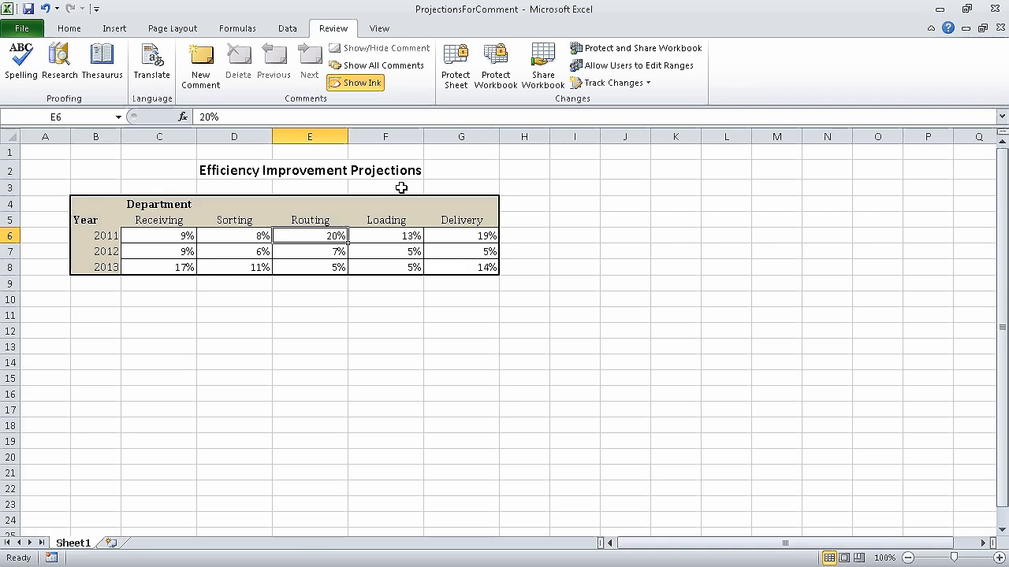
pyautogui.click(202, 63)
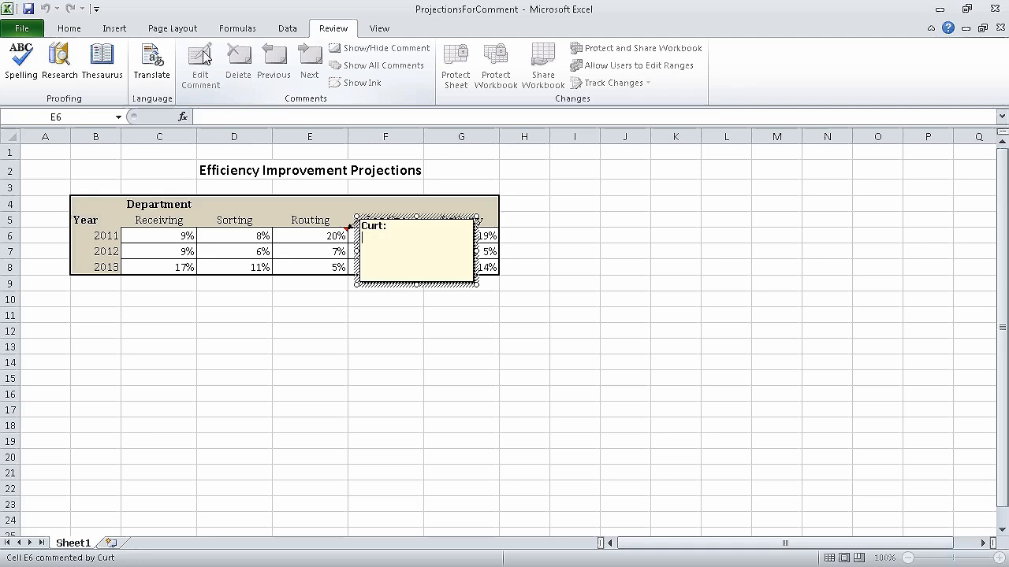
pyautogui.write('Seems optimistic; move some i')
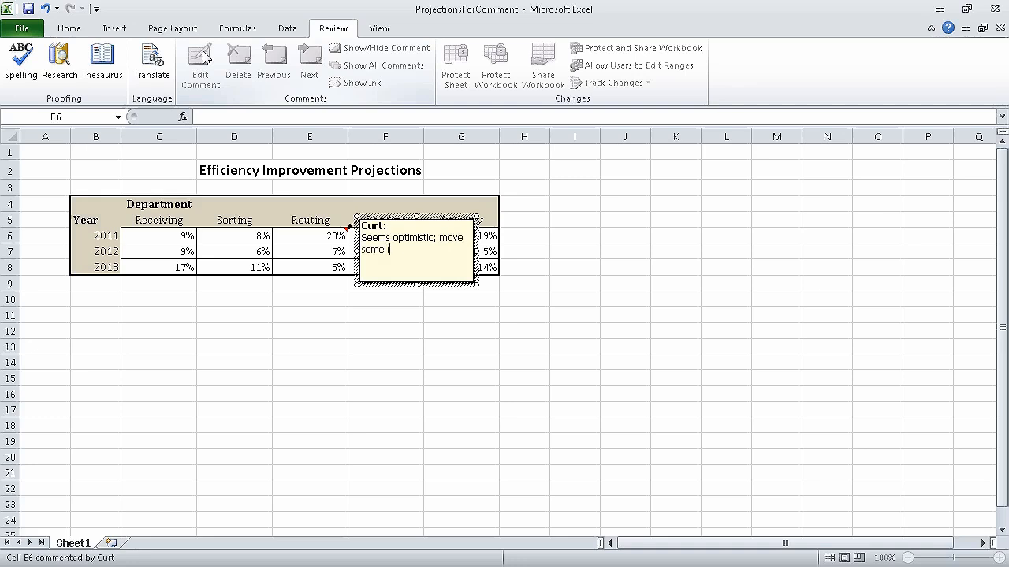
pyautogui.write('mprovement to next year?')
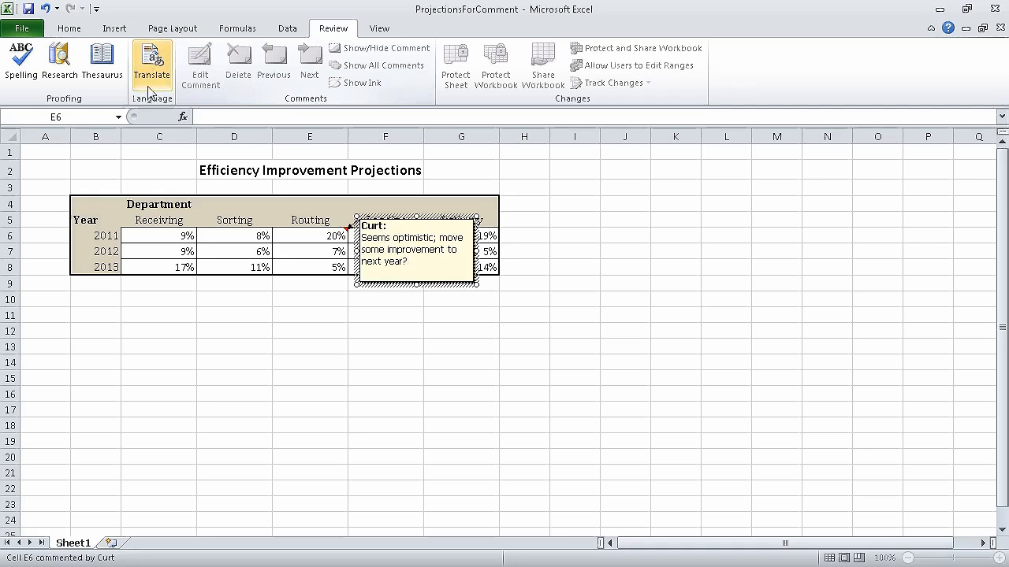
pyautogui.click(254, 239)
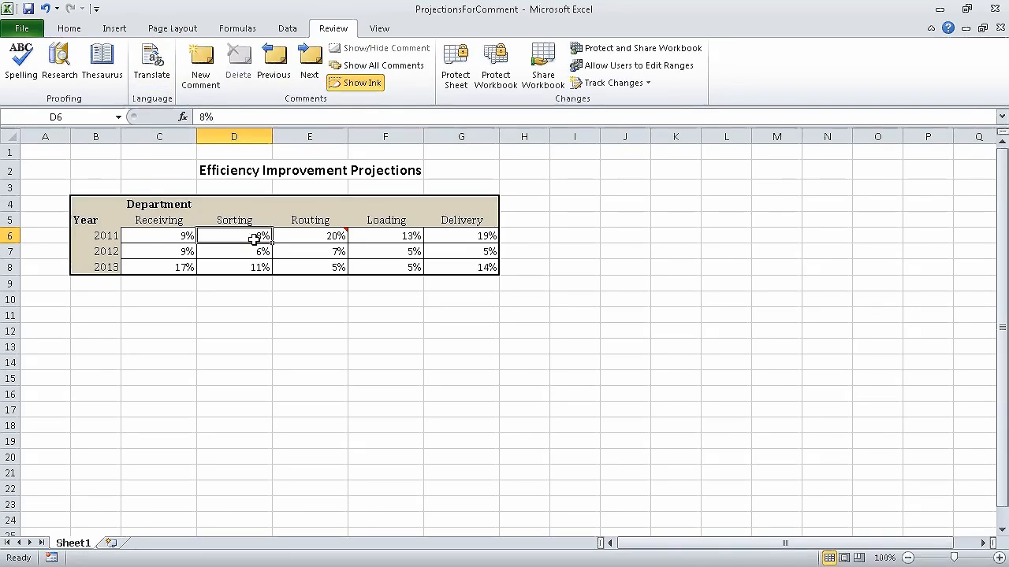
# Add the comment 'Should see more increase as we integrate new processes.' to cell G7.
pyautogui.moveTo(307, 235)
pyautogui.click(466, 252)
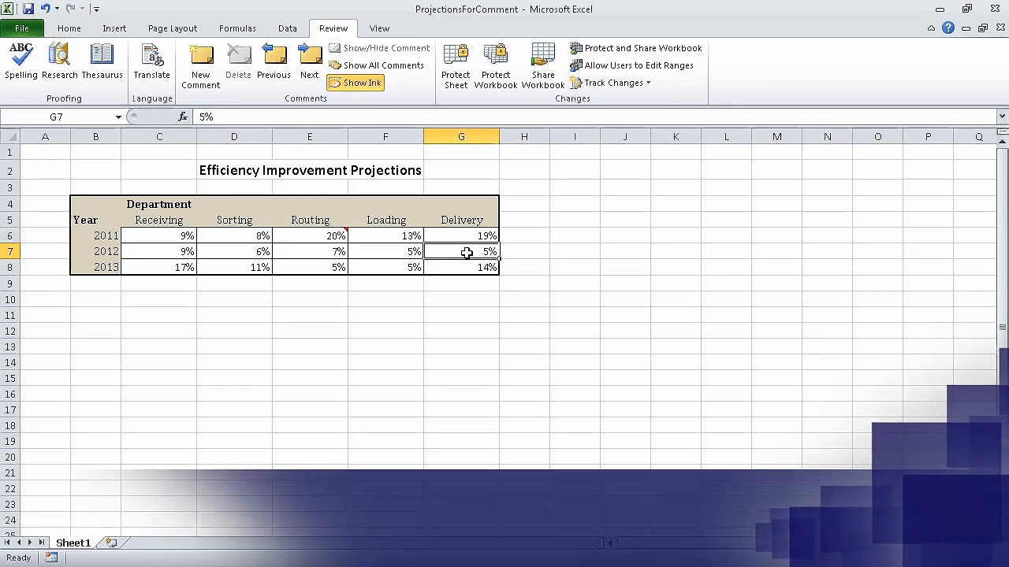
pyautogui.click(210, 66)
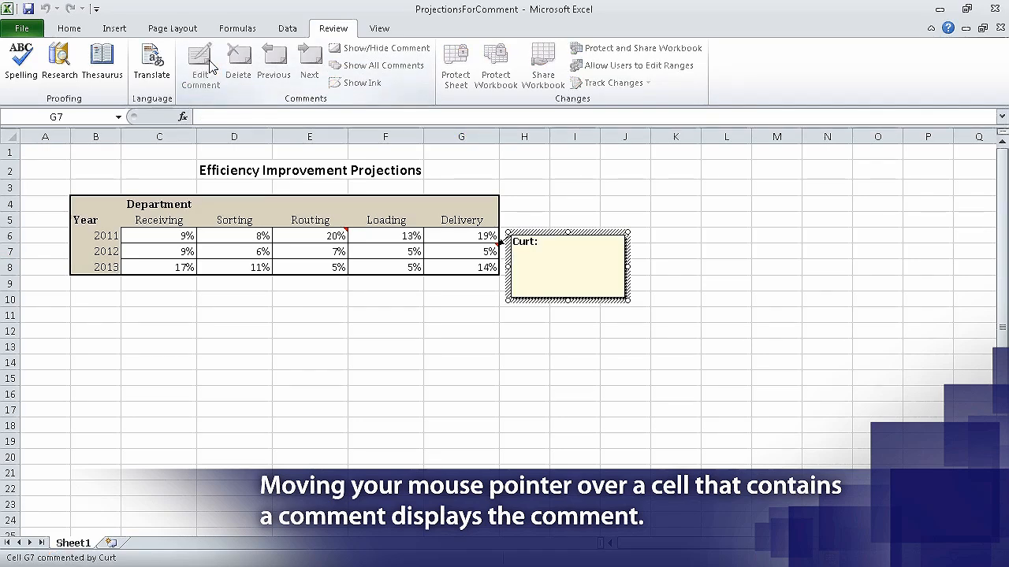
pyautogui.write('Shou')
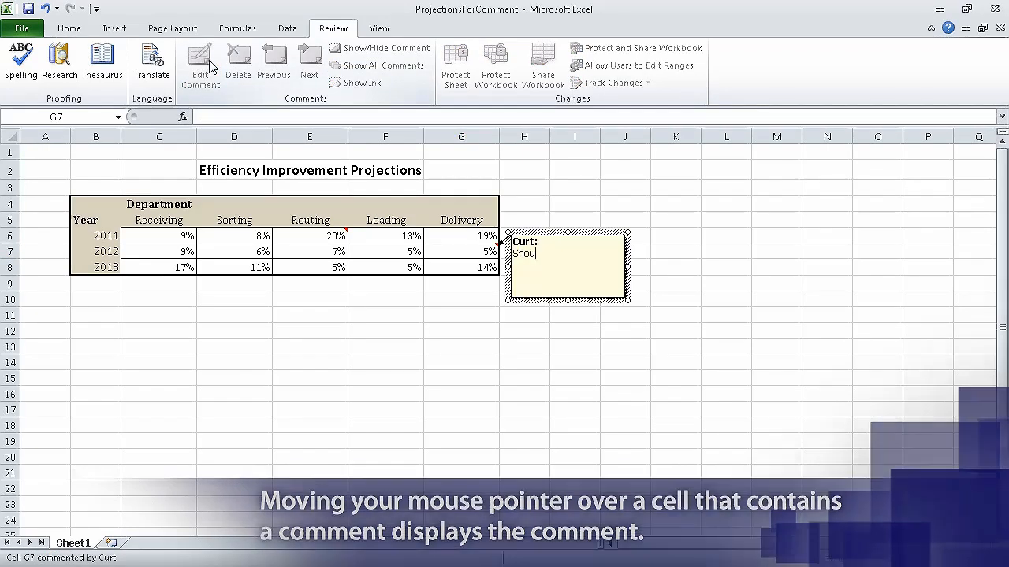
pyautogui.write('ld see more in')
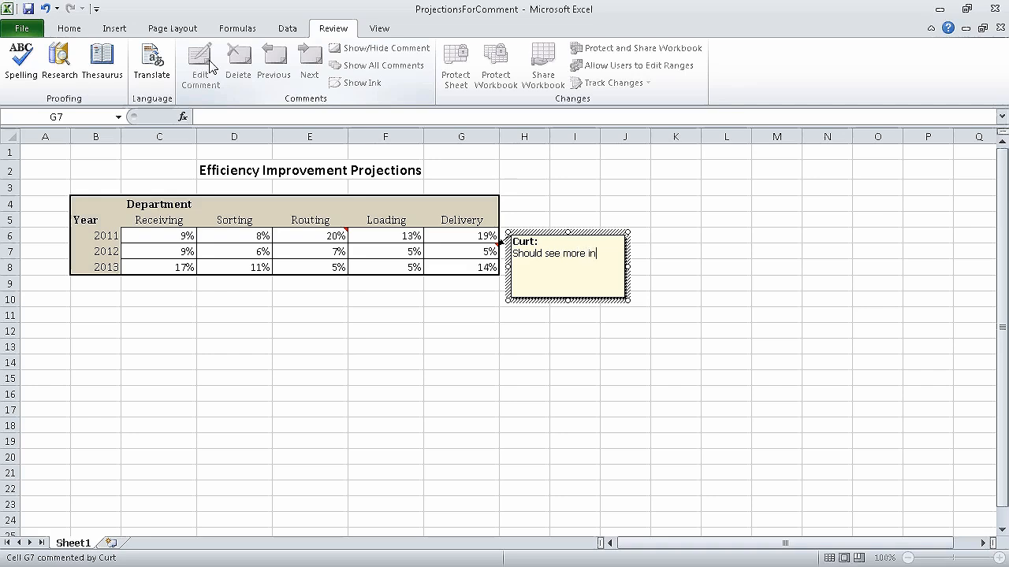
pyautogui.write('crease as we integr')
pyautogui.write('ate new processes.')
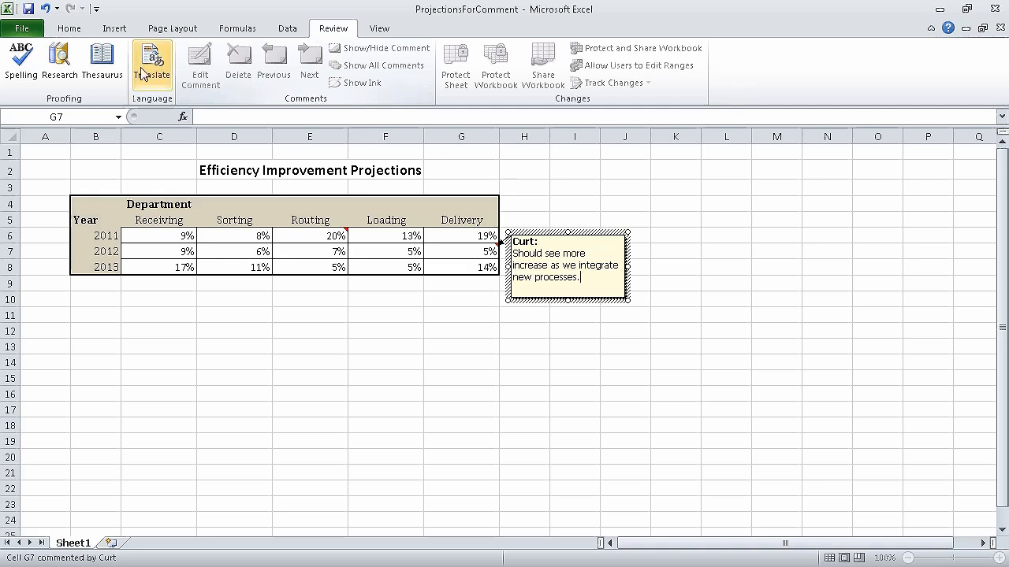
pyautogui.click(249, 252)
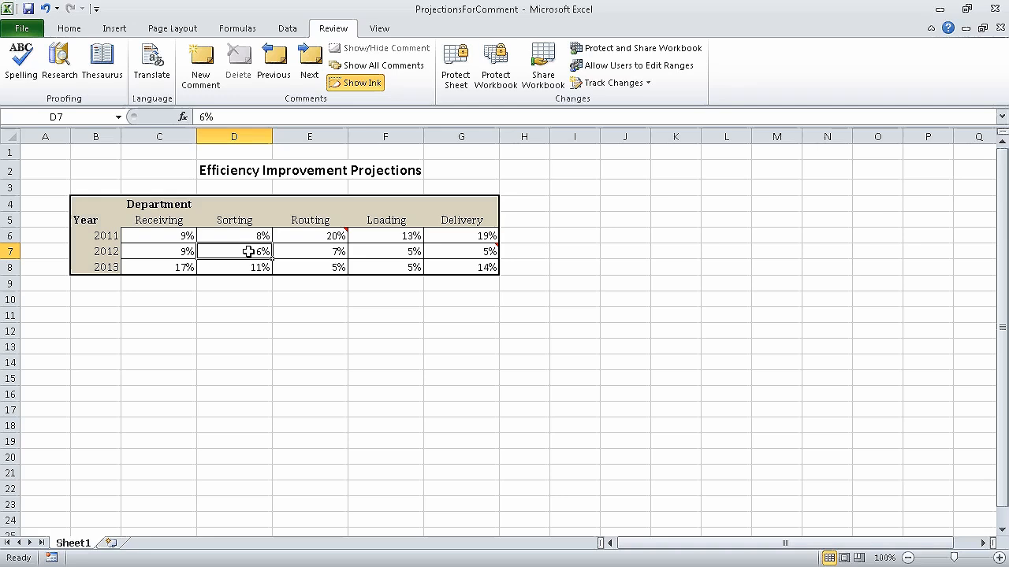
# Delete the comment from cell G7.
pyautogui.click(449, 250)
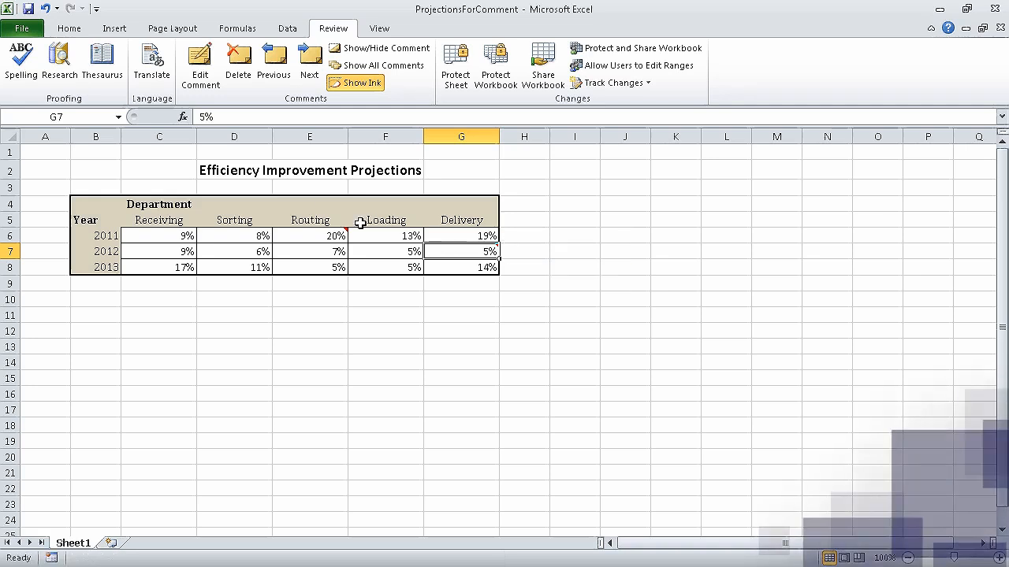
pyautogui.click(239, 66)
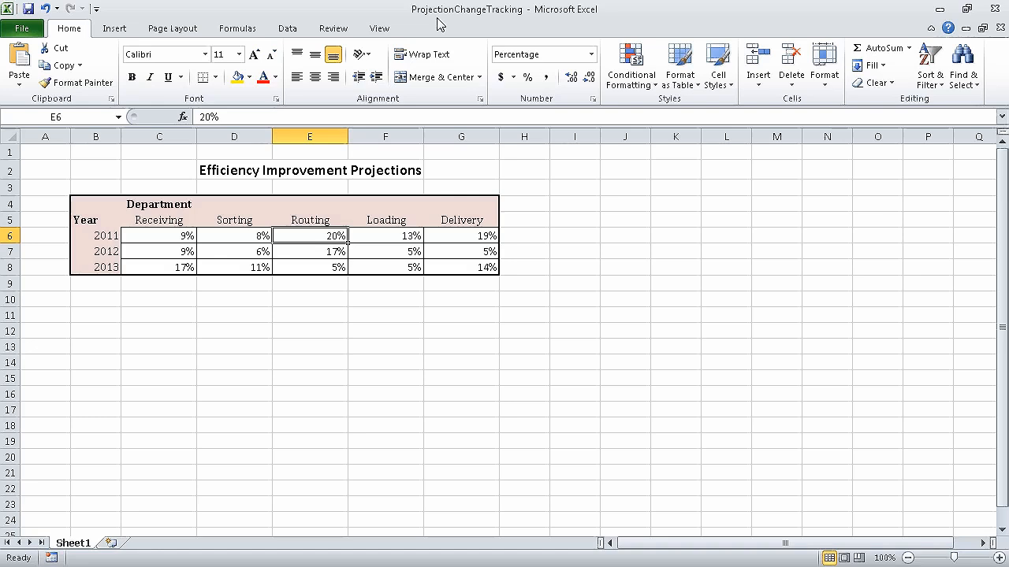
# Open Highlight Changes from the Review tab's Track Changes menu.
pyautogui.click(334, 28)
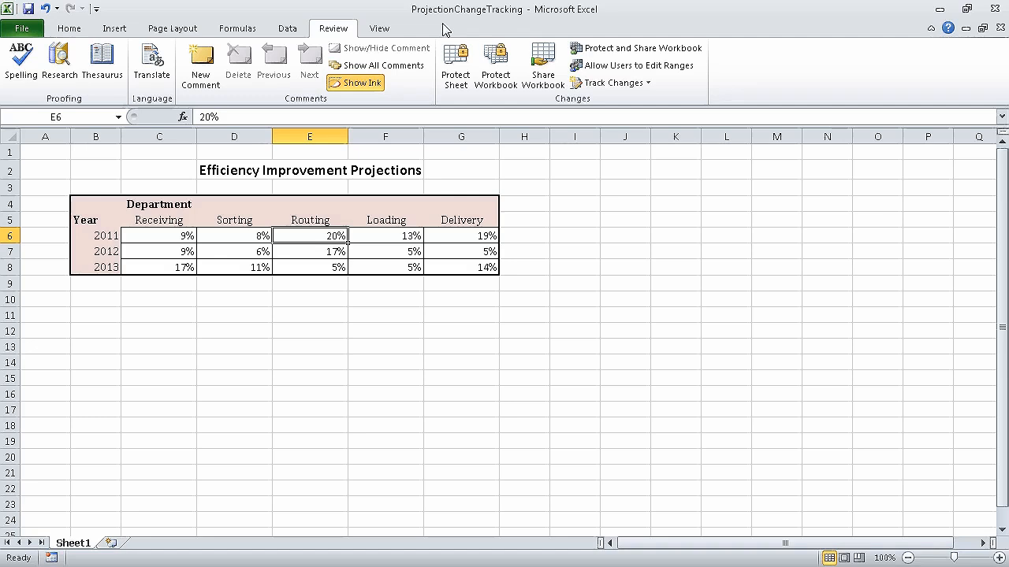
pyautogui.click(634, 83)
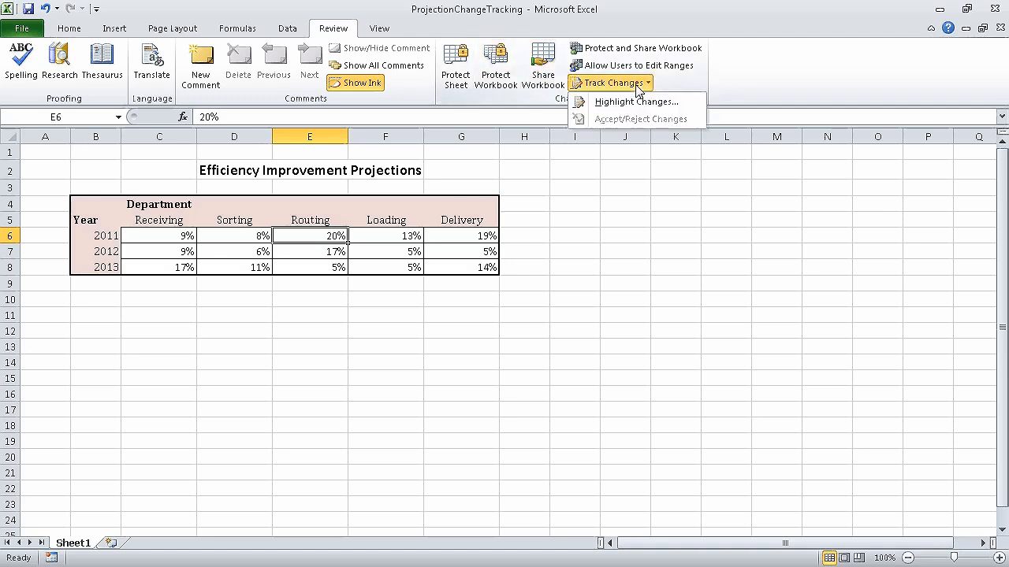
pyautogui.click(675, 103)
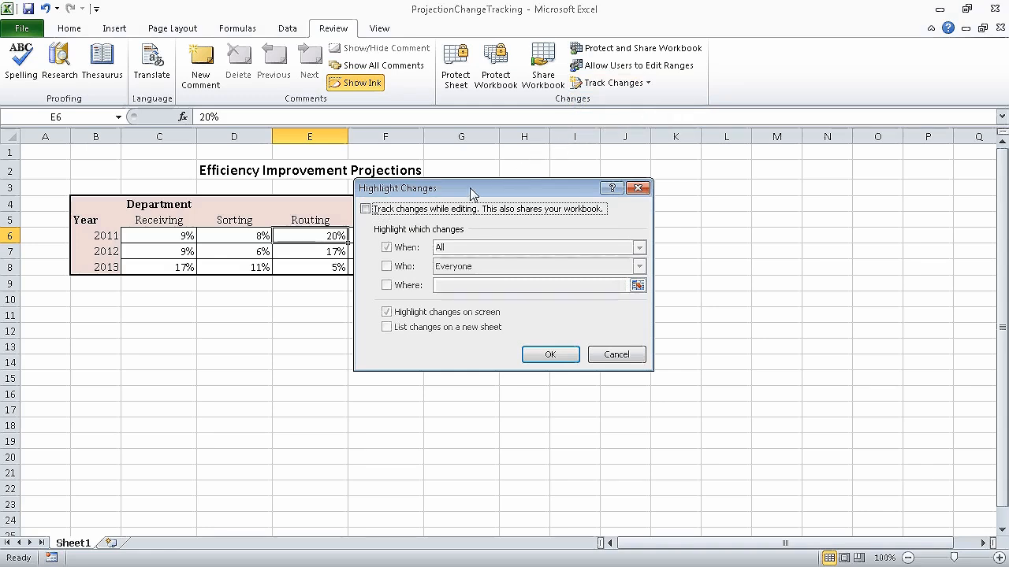
# Track all changes while editing with no date limit, and save the workbook as shared.
pyautogui.click(368, 211)
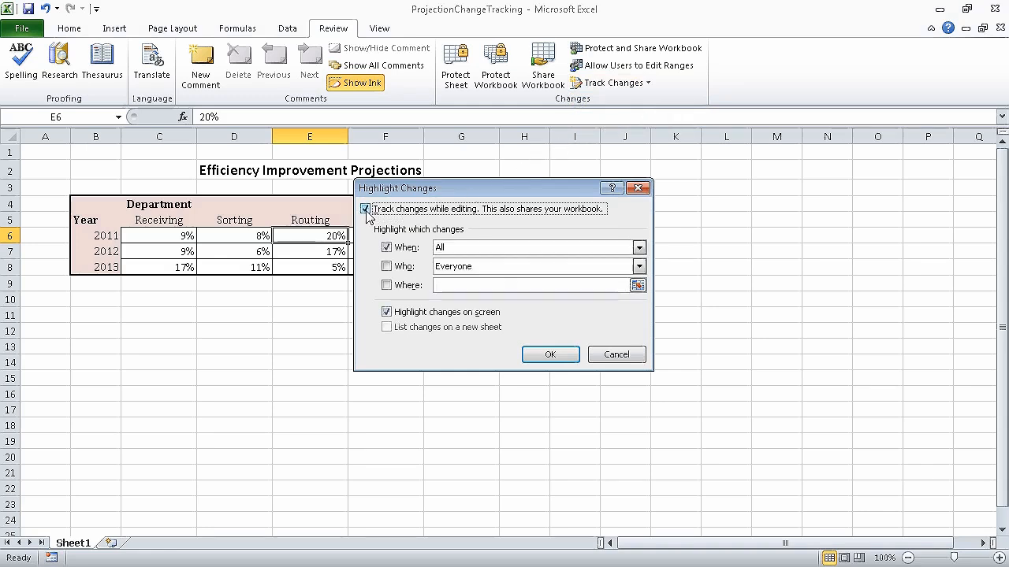
pyautogui.click(386, 247)
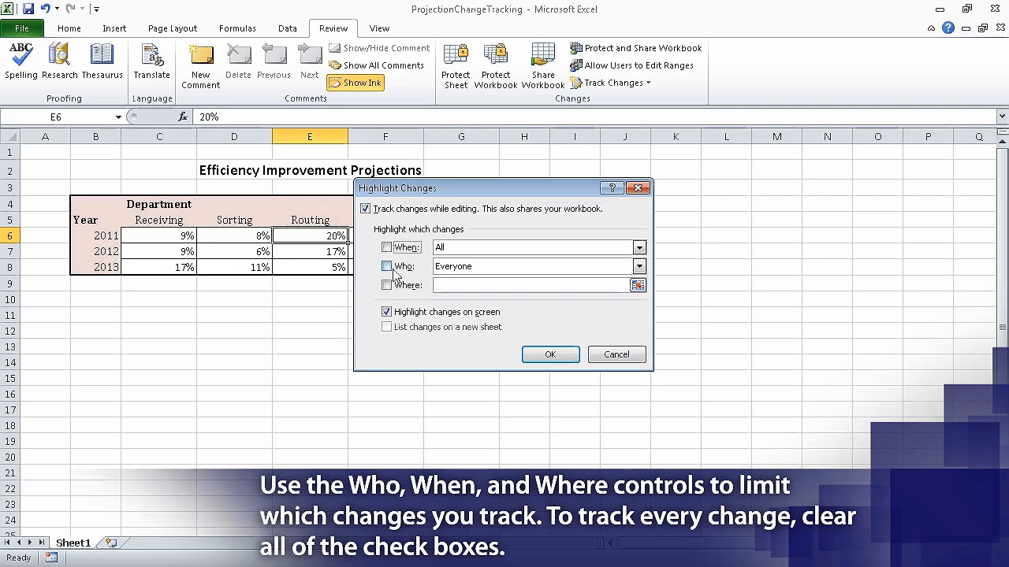
pyautogui.click(549, 355)
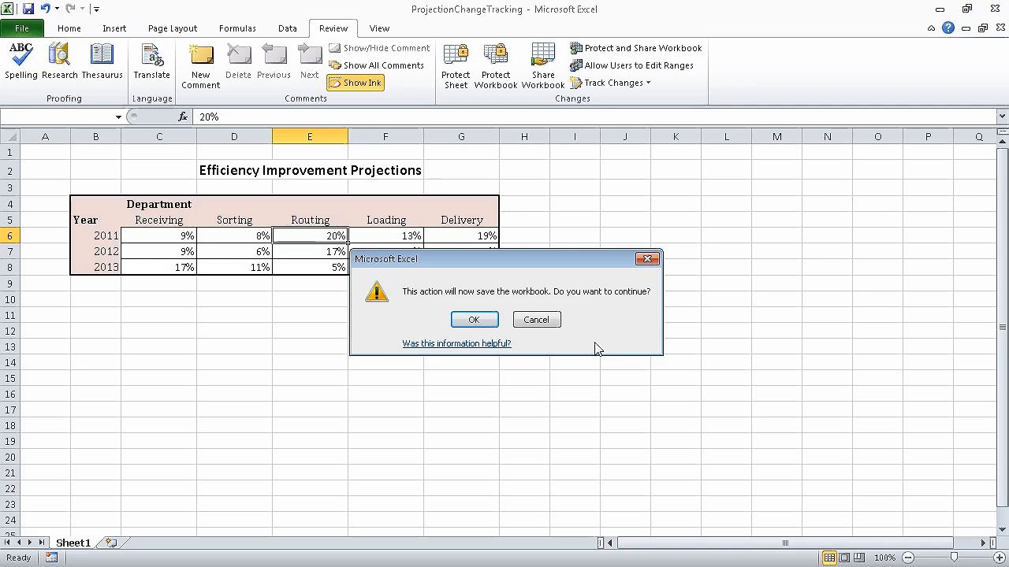
pyautogui.click(479, 320)
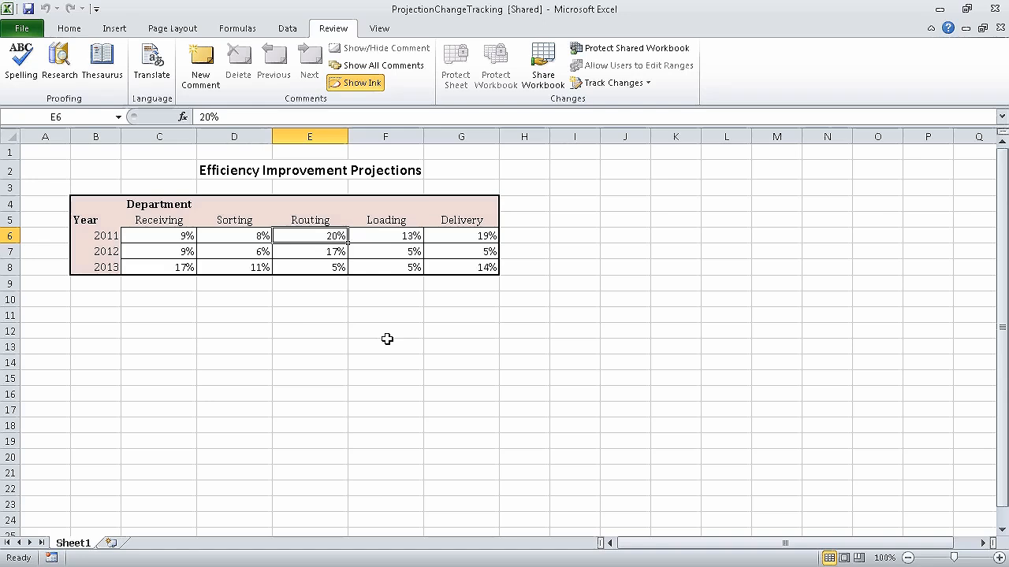
# Change the Routing projections to 16% in E6 and 14% in E7.
pyautogui.write('16')
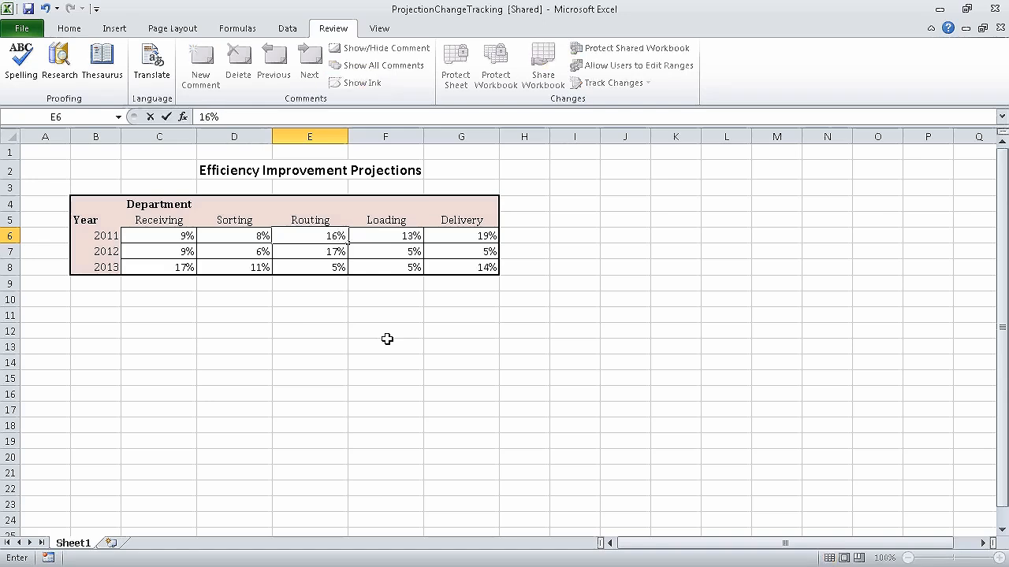
pyautogui.press('Return')
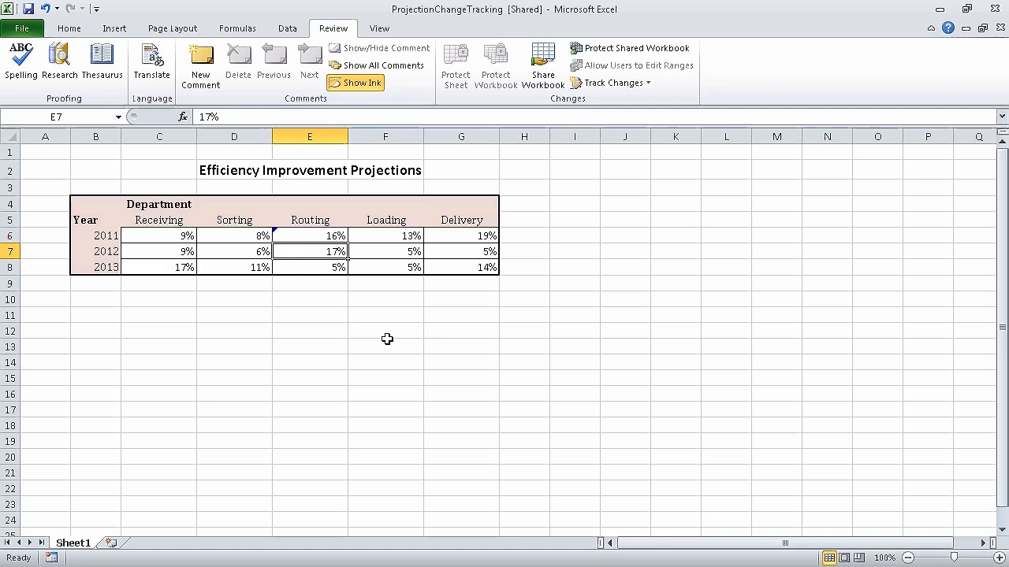
pyautogui.write('14')
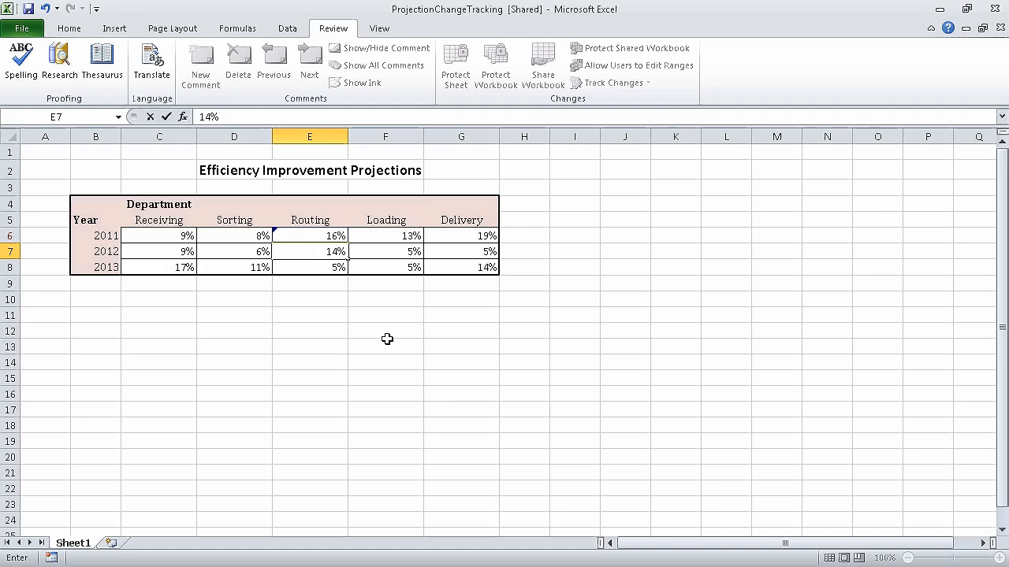
pyautogui.press('Return')
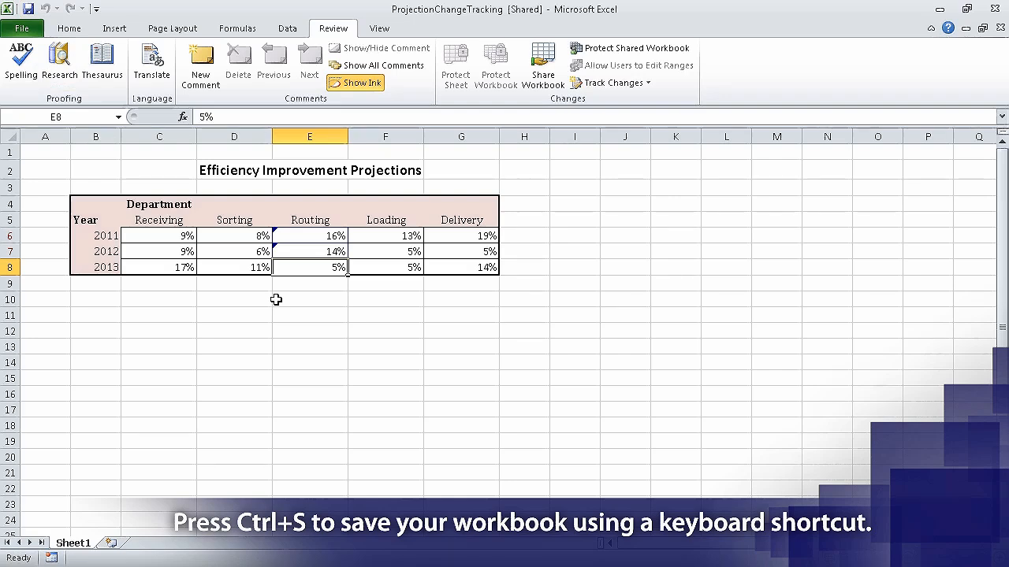
pyautogui.click(621, 83)
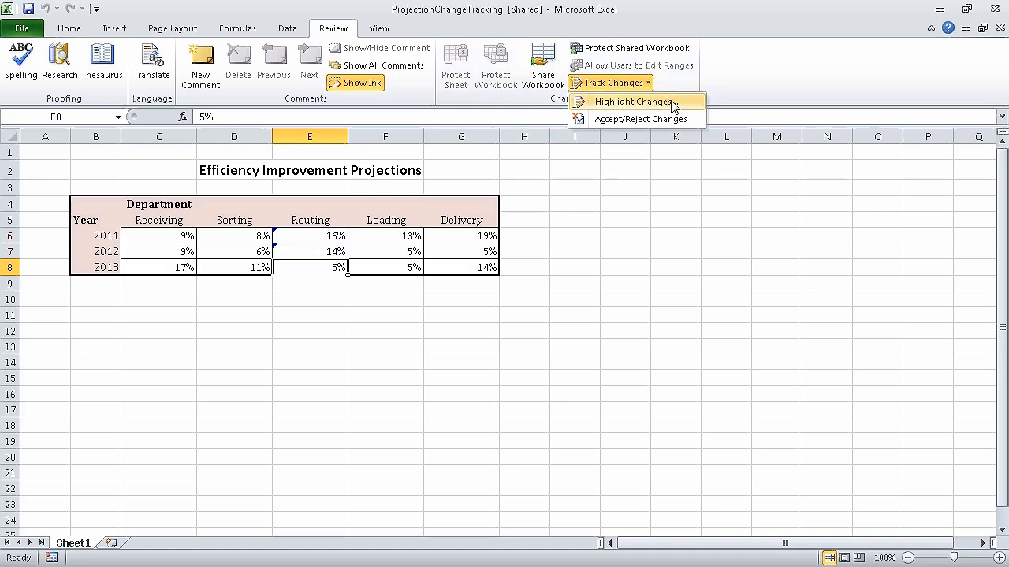
# List all tracked changes on a new History sheet, then return to Sheet1.
pyautogui.click(672, 103)
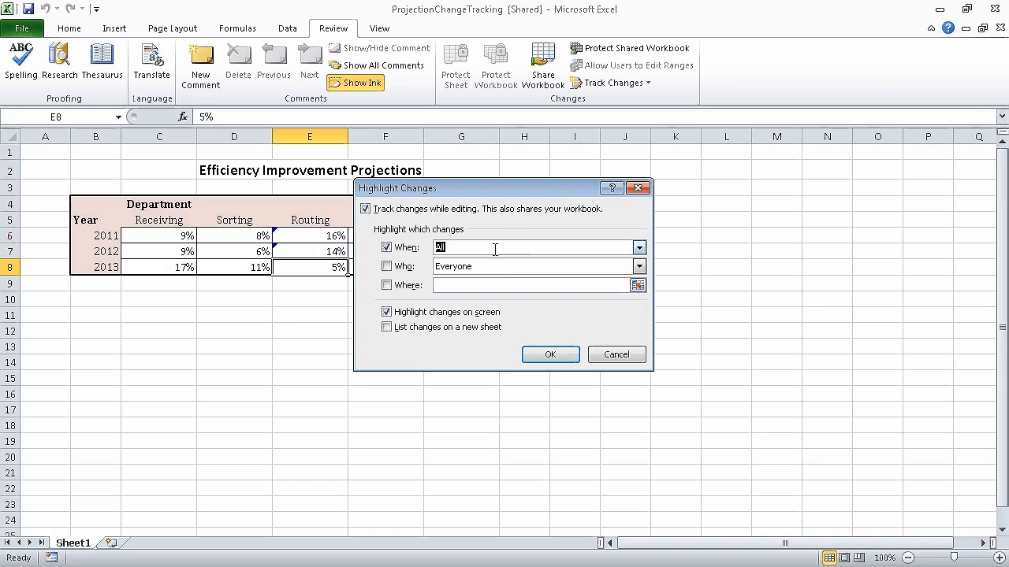
pyautogui.click(387, 327)
pyautogui.click(391, 248)
pyautogui.click(549, 354)
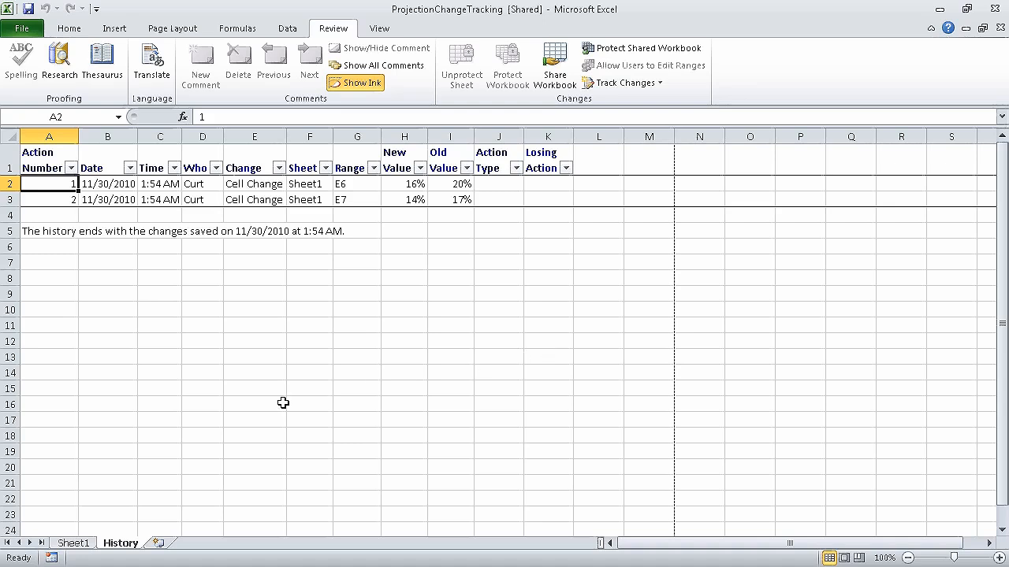
pyautogui.click(72, 543)
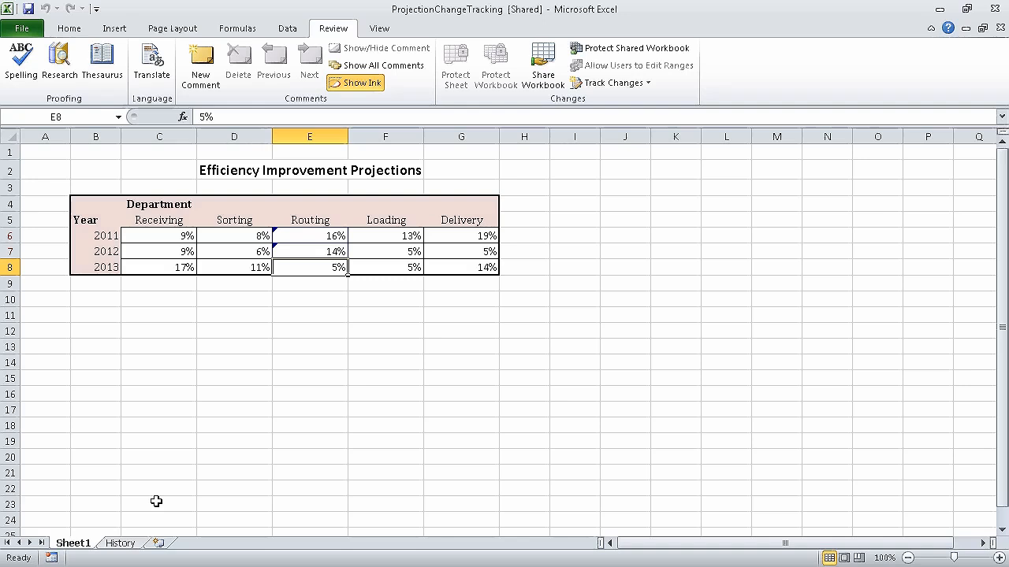
# Review tracked changes, accepting E6's change to 16% and rejecting E7's to restore 17%.
pyautogui.click(643, 85)
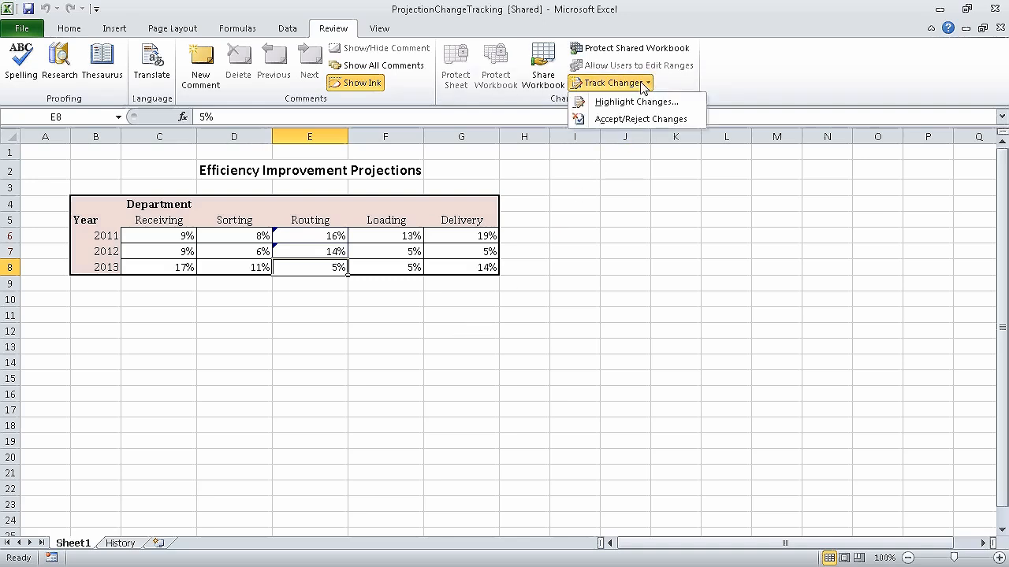
pyautogui.click(654, 119)
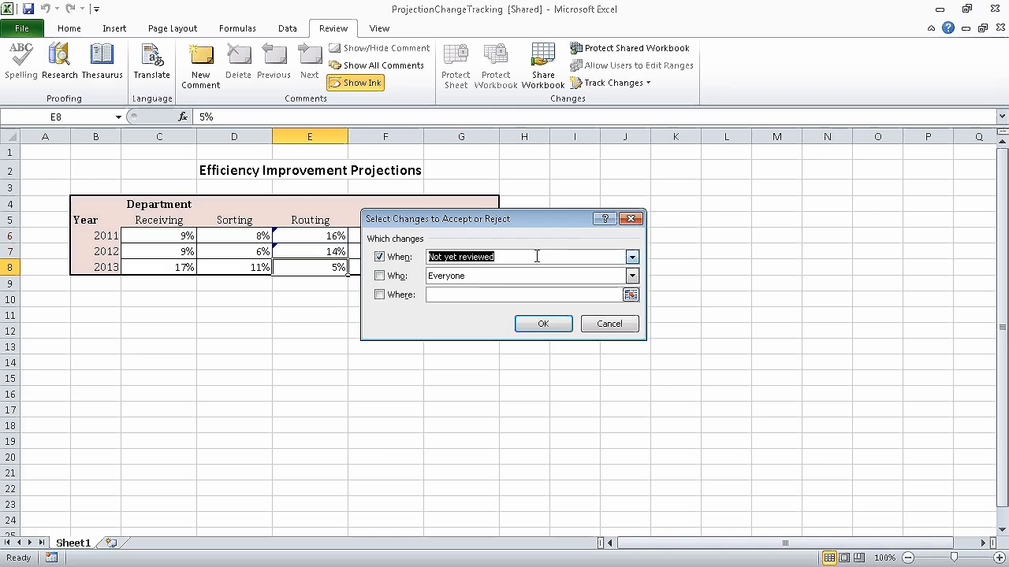
pyautogui.click(543, 324)
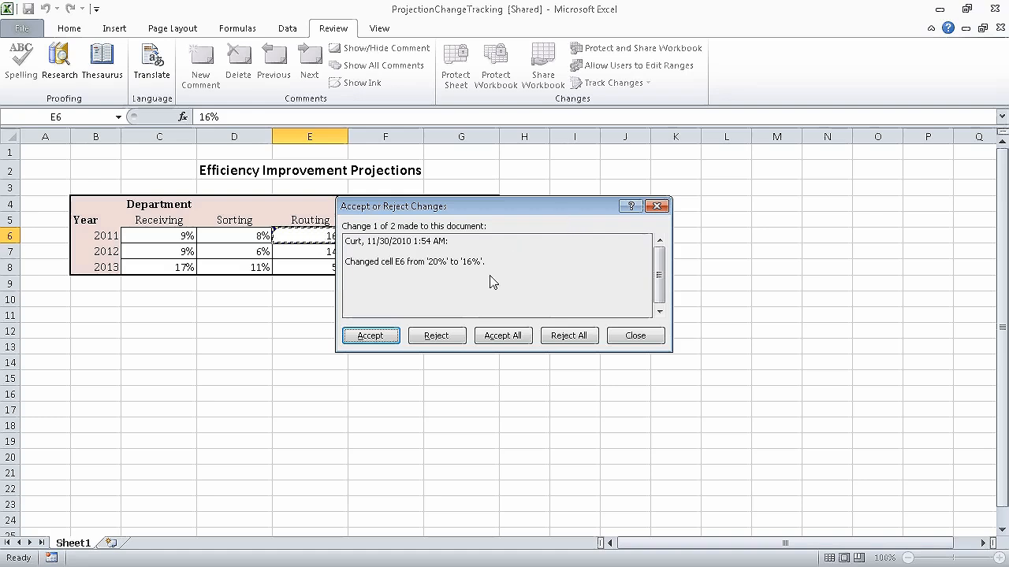
pyautogui.click(367, 337)
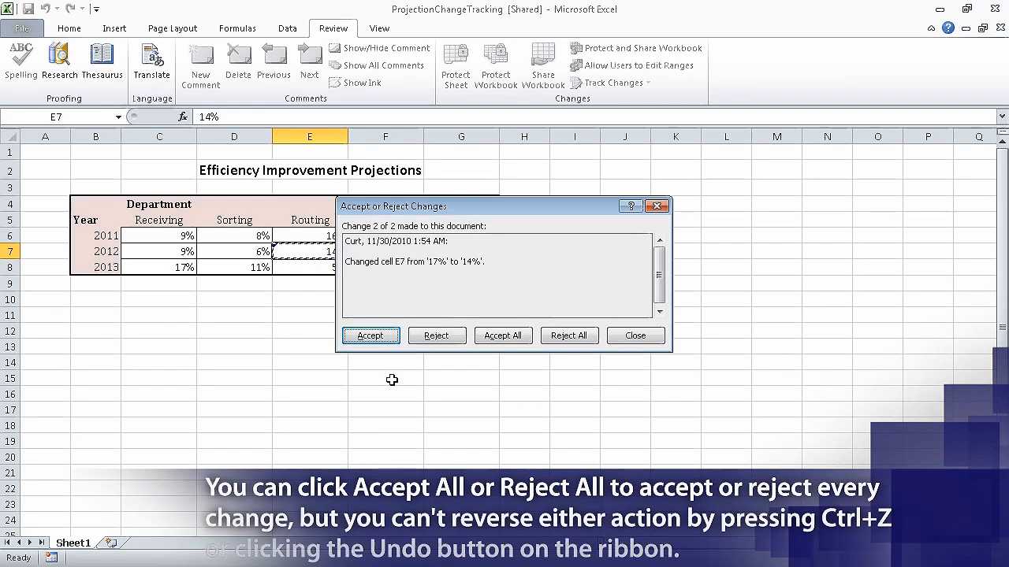
pyautogui.click(435, 338)
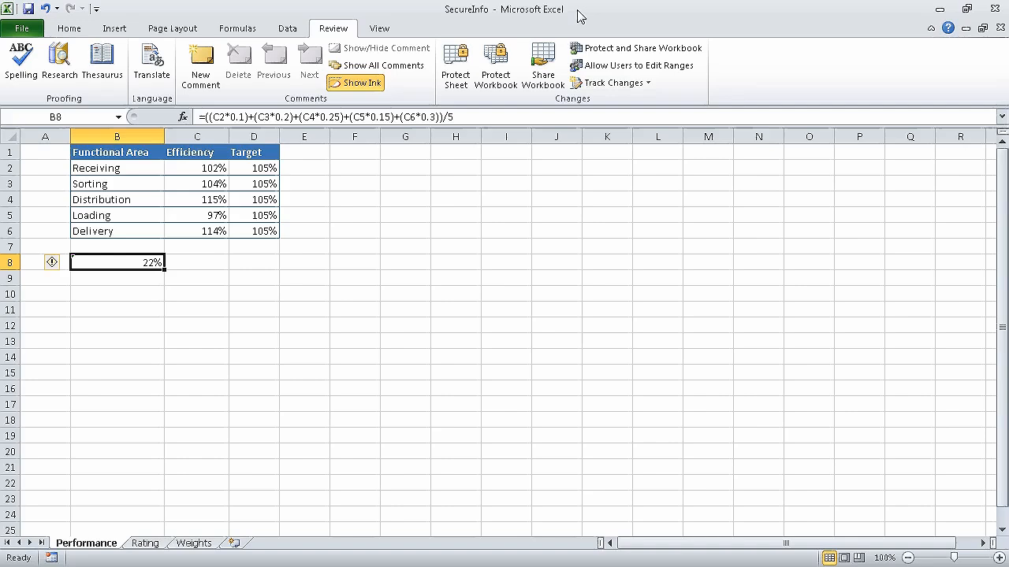
# Encrypt the SecureInfo workbook with a password, confirm it, and return to the worksheet.
pyautogui.click(37, 31)
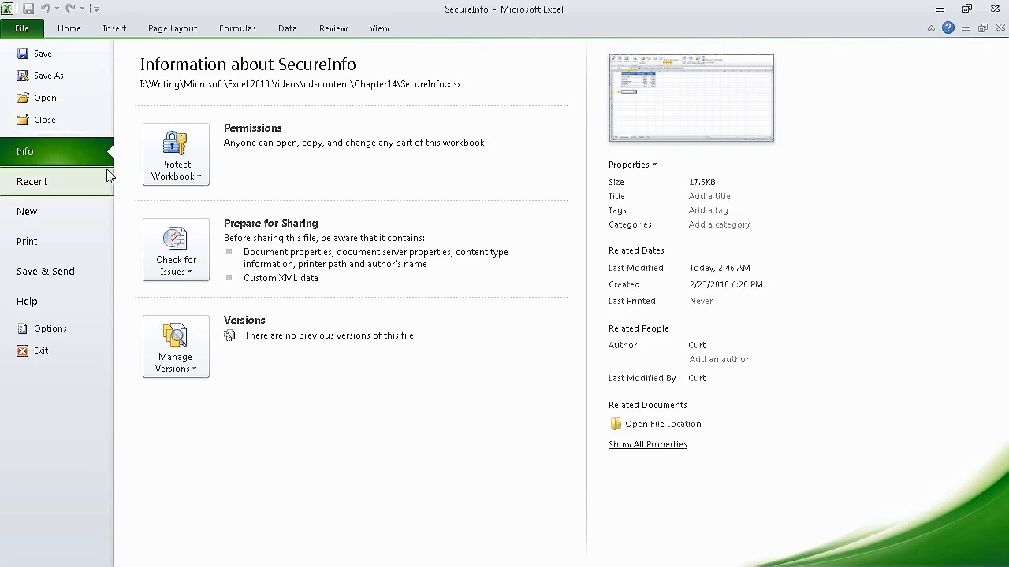
pyautogui.click(197, 155)
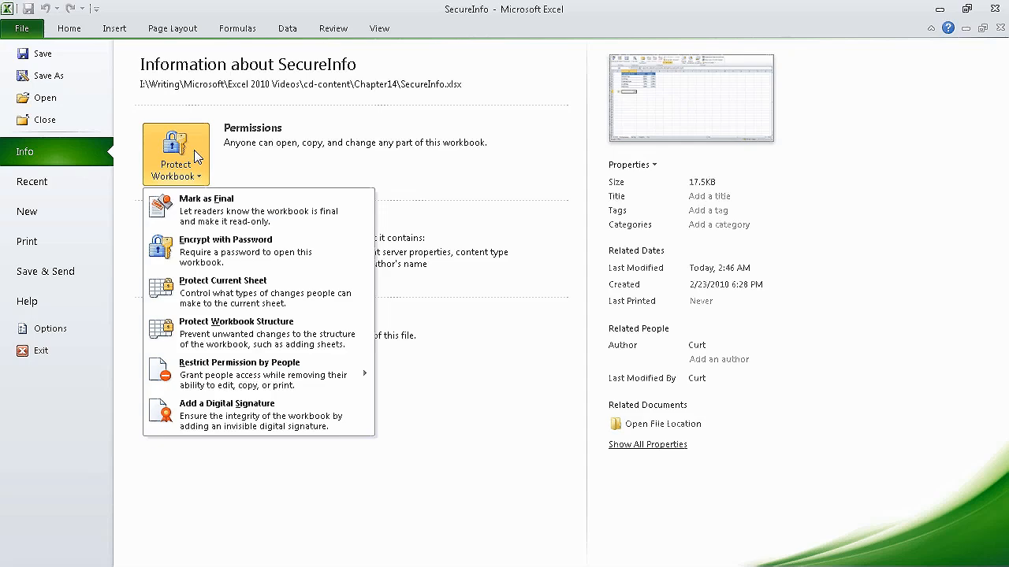
pyautogui.click(286, 254)
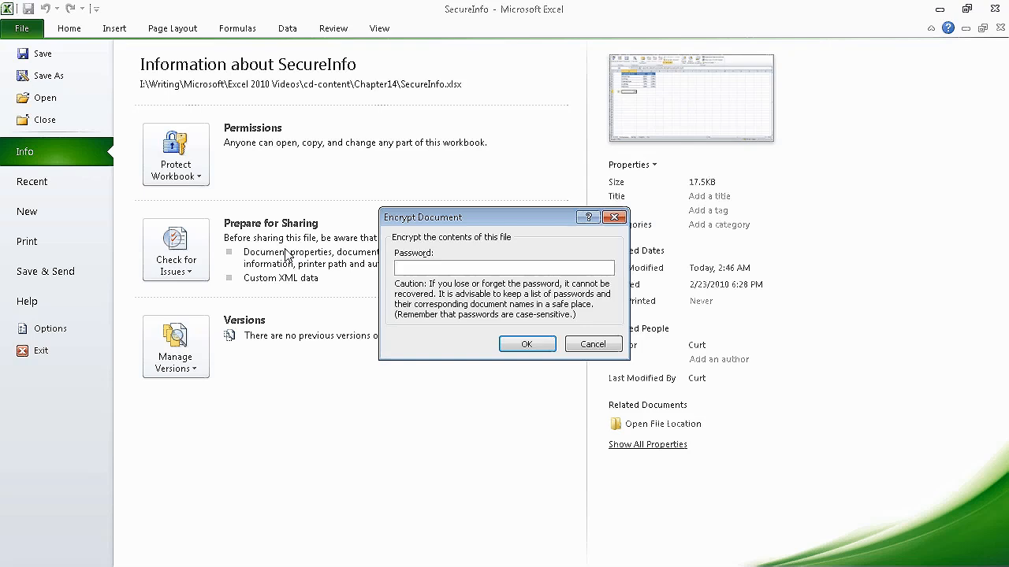
pyautogui.write('*********')
pyautogui.click(534, 345)
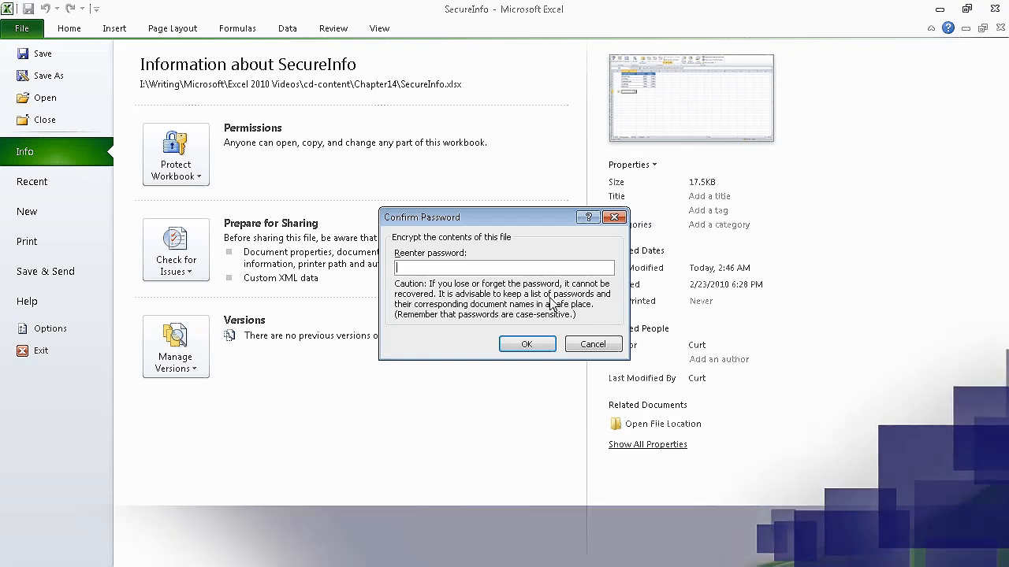
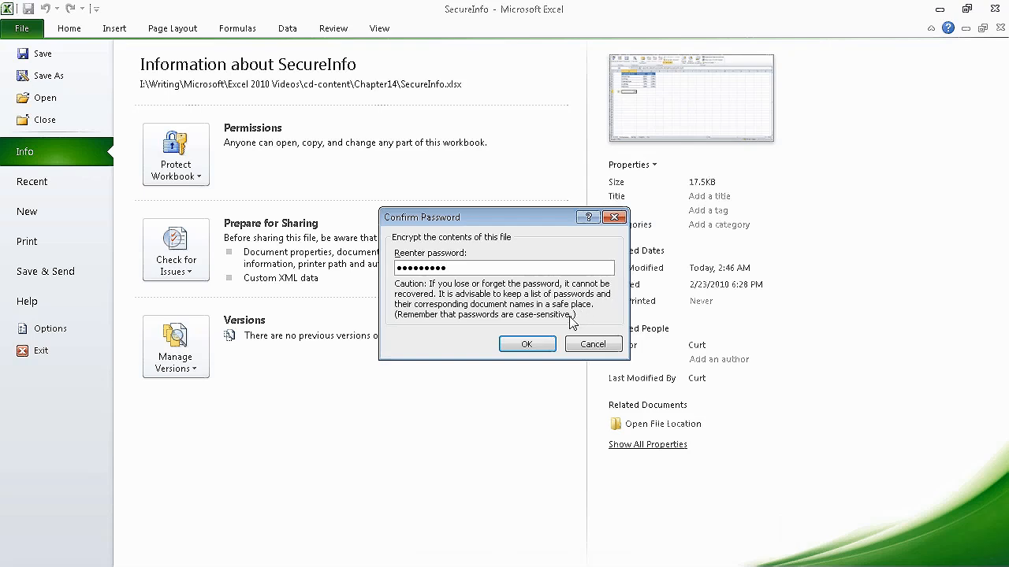
pyautogui.click(536, 347)
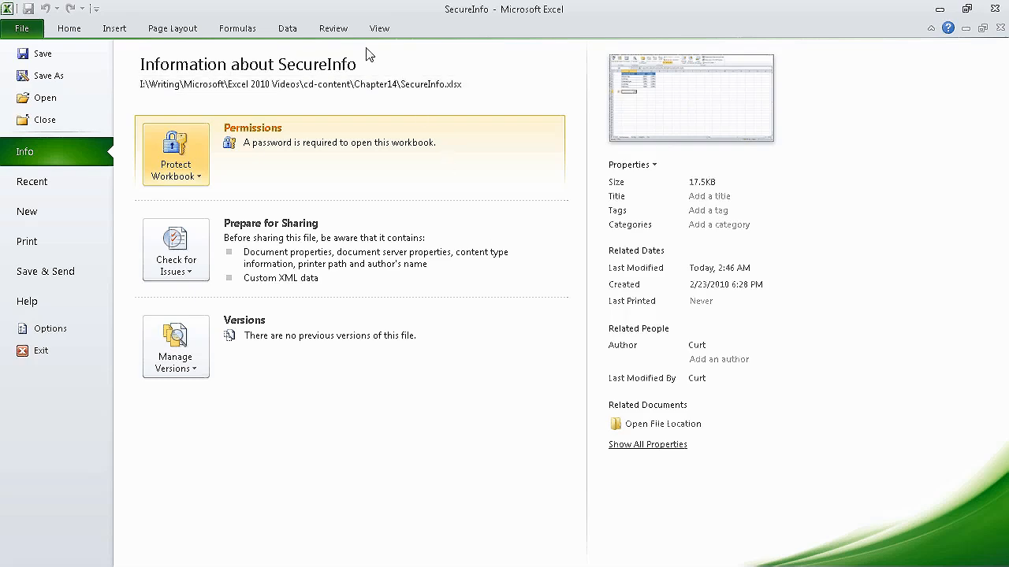
pyautogui.click(333, 28)
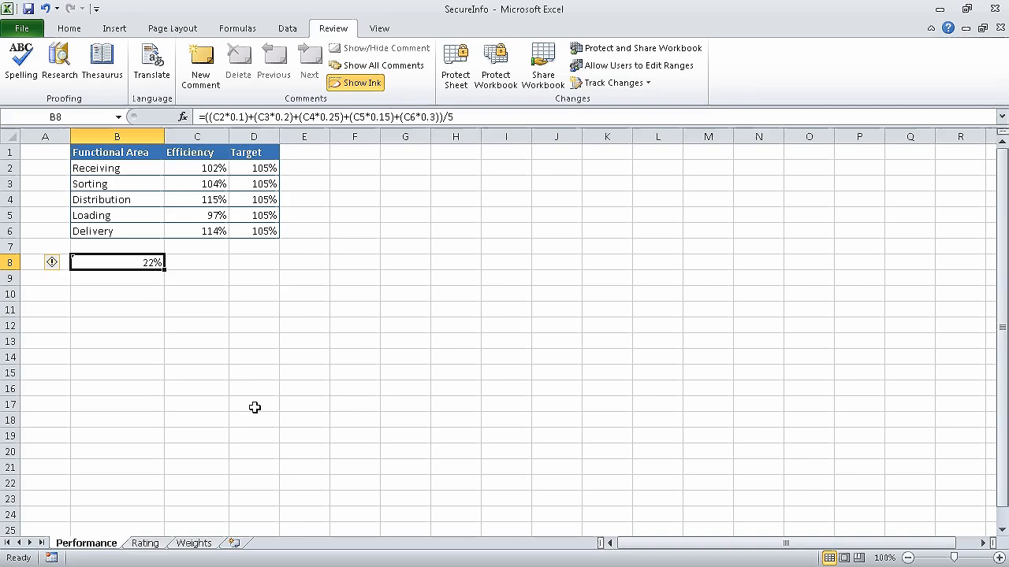
# Set cell B8's protection format to Locked and Hidden.
pyautogui.rightClick(126, 270)
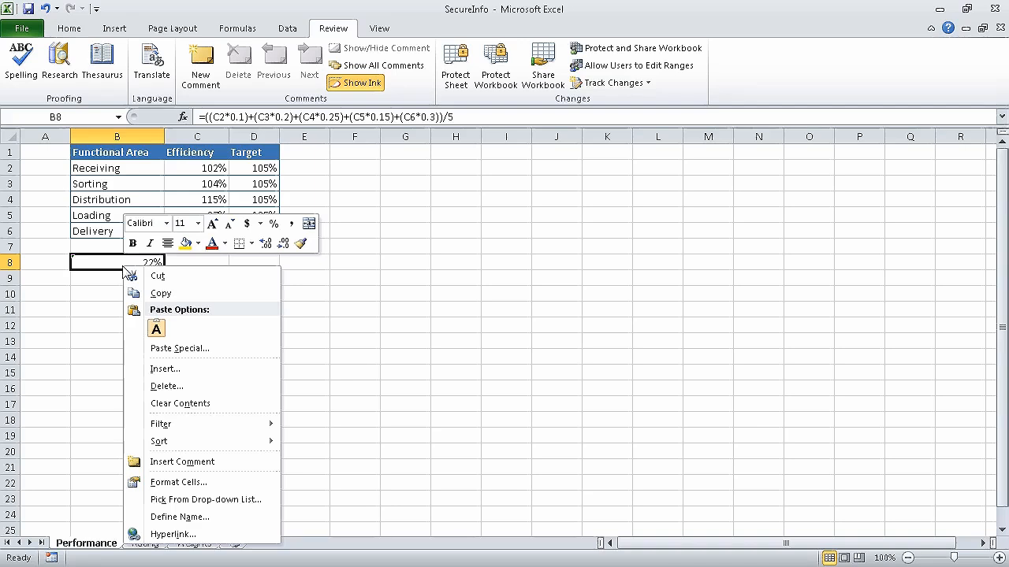
pyautogui.click(224, 482)
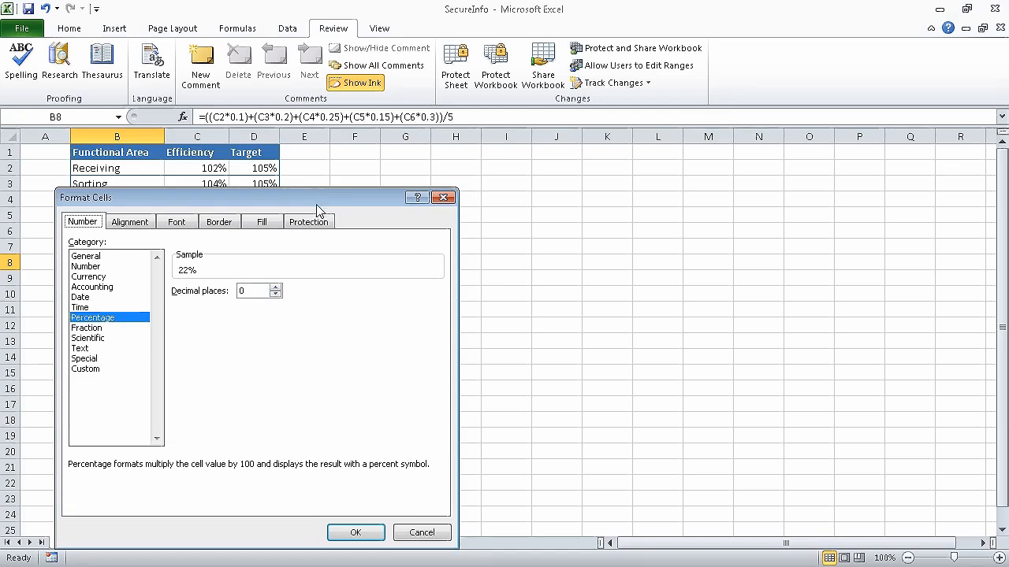
pyautogui.click(321, 224)
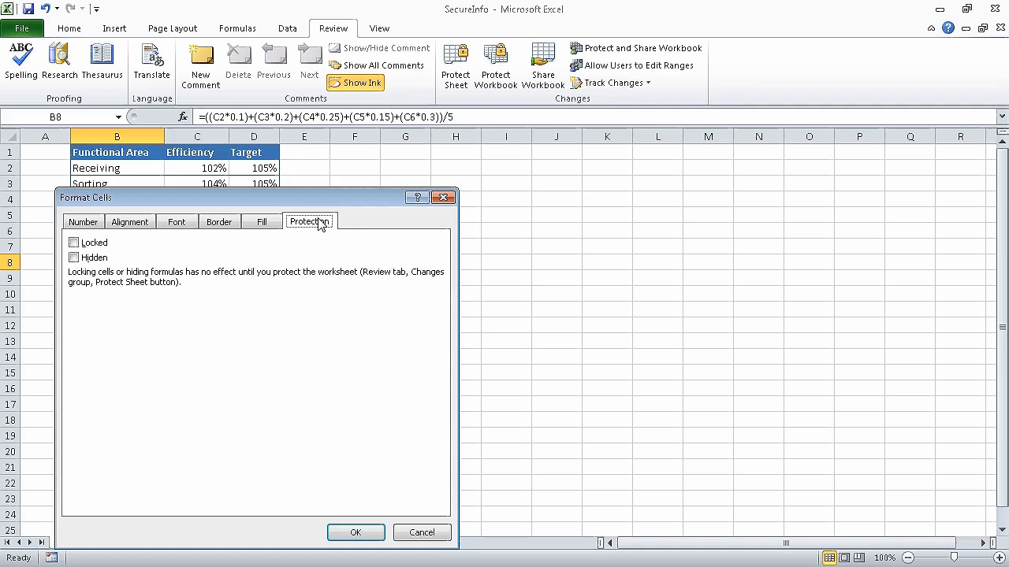
pyautogui.click(74, 243)
pyautogui.click(84, 260)
pyautogui.click(356, 536)
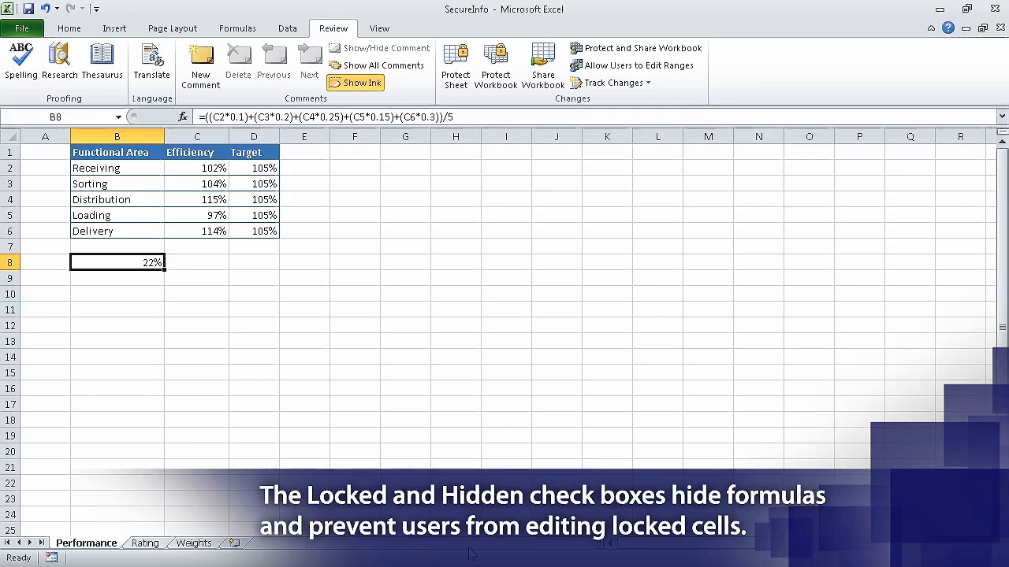
# Protect the Performance sheet's locked cells with a sheet password, confirming it when prompted.
pyautogui.click(469, 67)
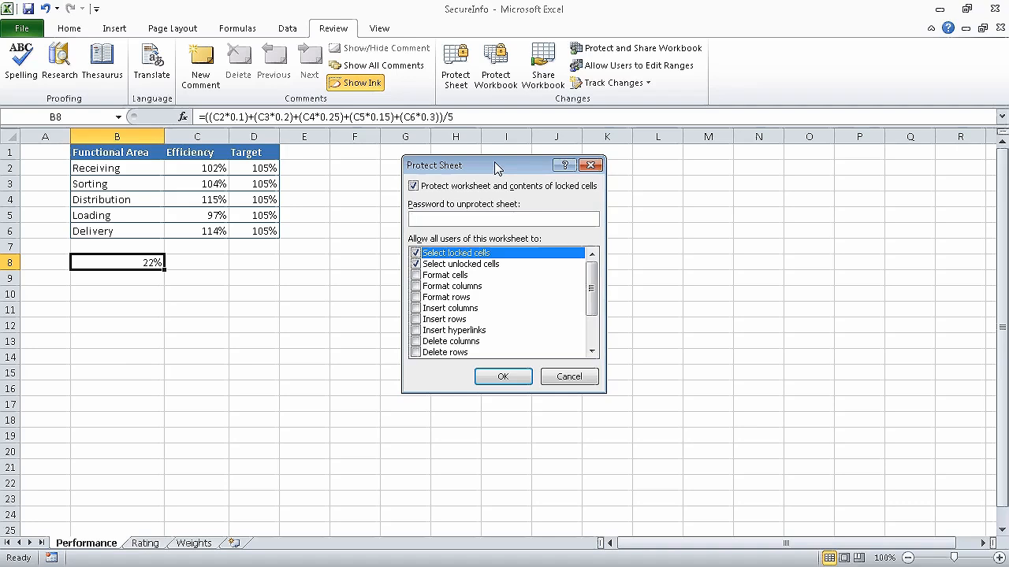
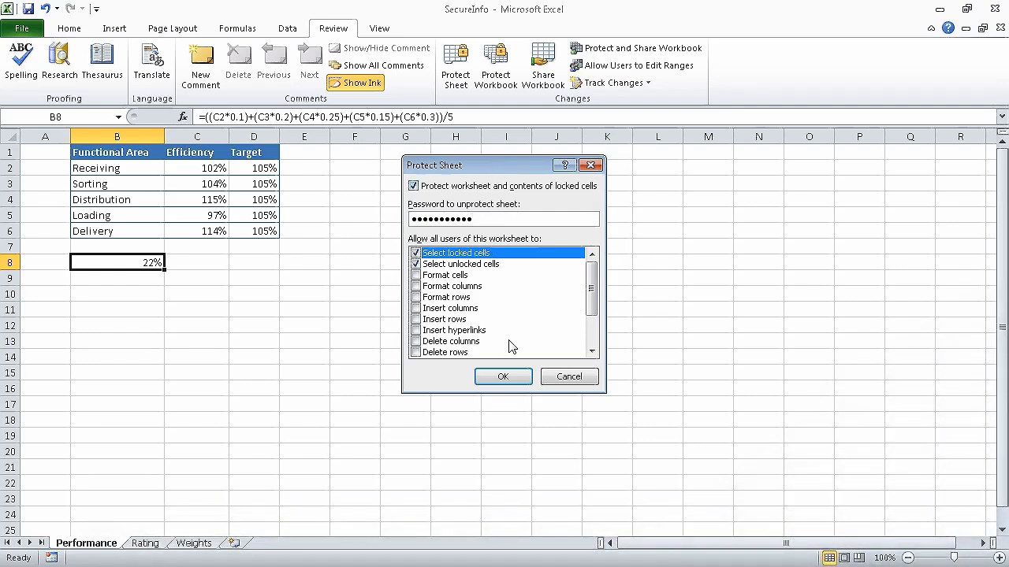
pyautogui.click(505, 378)
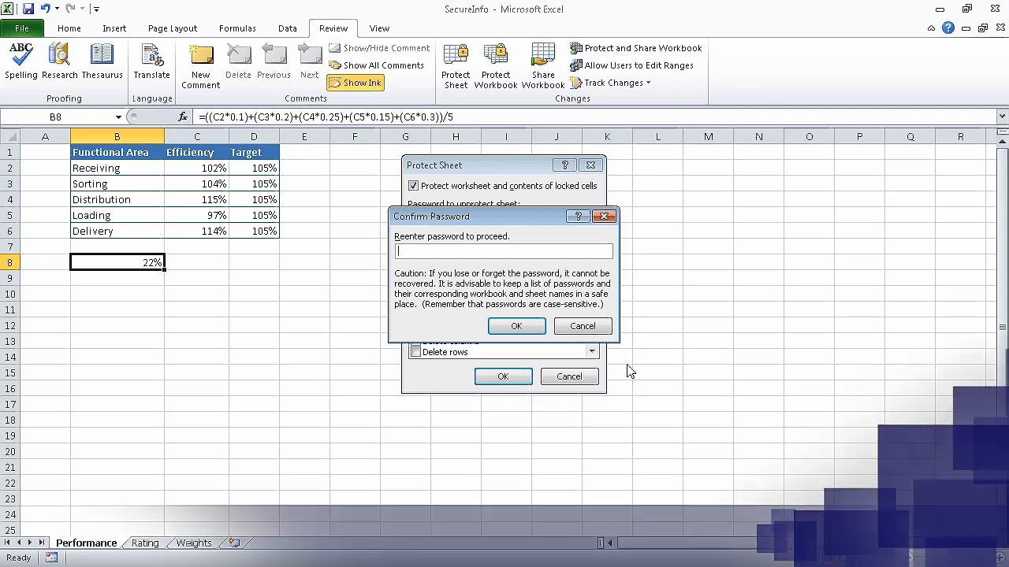
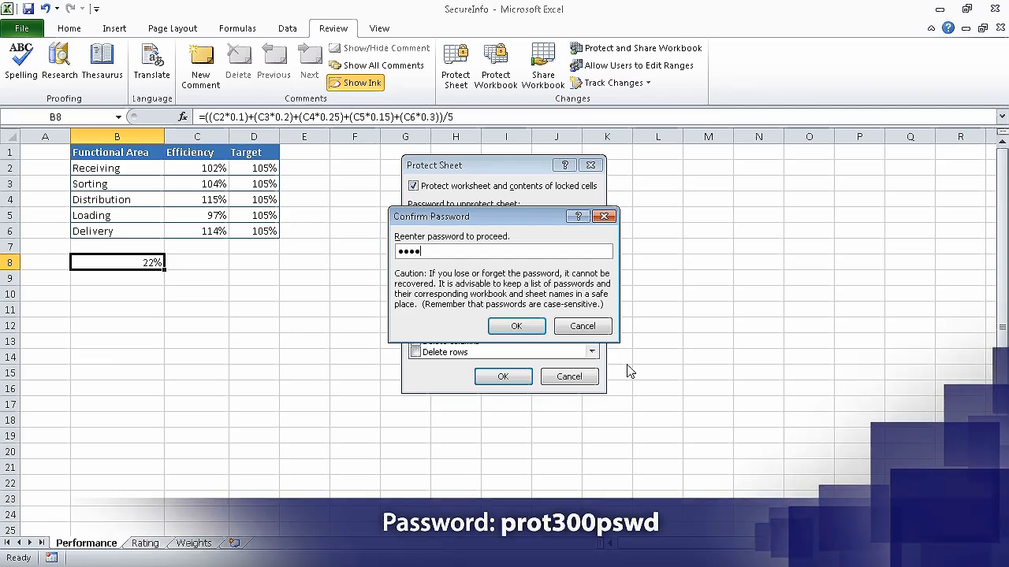
pyautogui.click(531, 327)
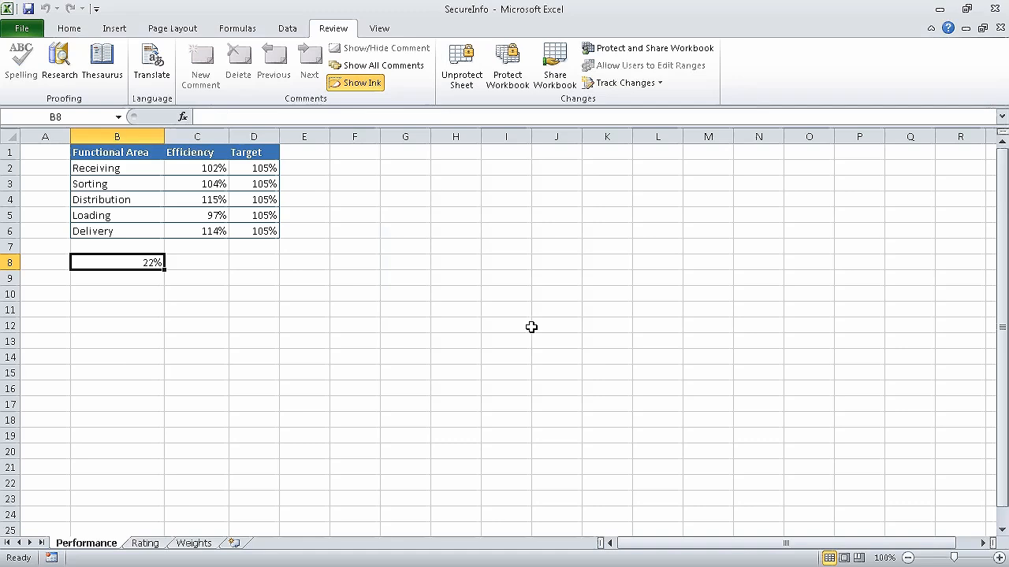
# On the Weights sheet, select B2:C7 and begin a new range in Allow Users to Edit Ranges.
pyautogui.click(207, 543)
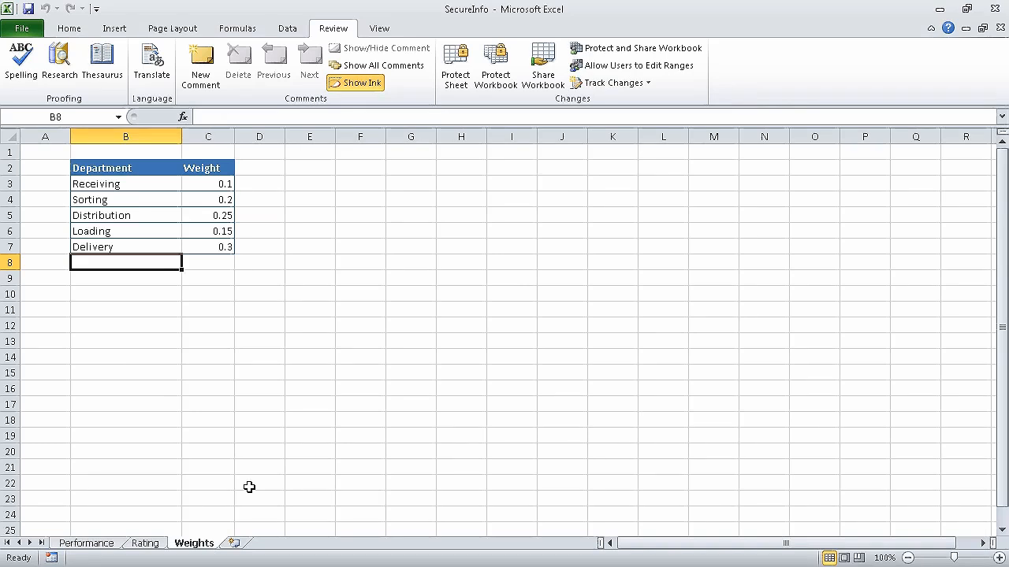
pyautogui.moveTo(138, 167); pyautogui.dragTo(222, 245)
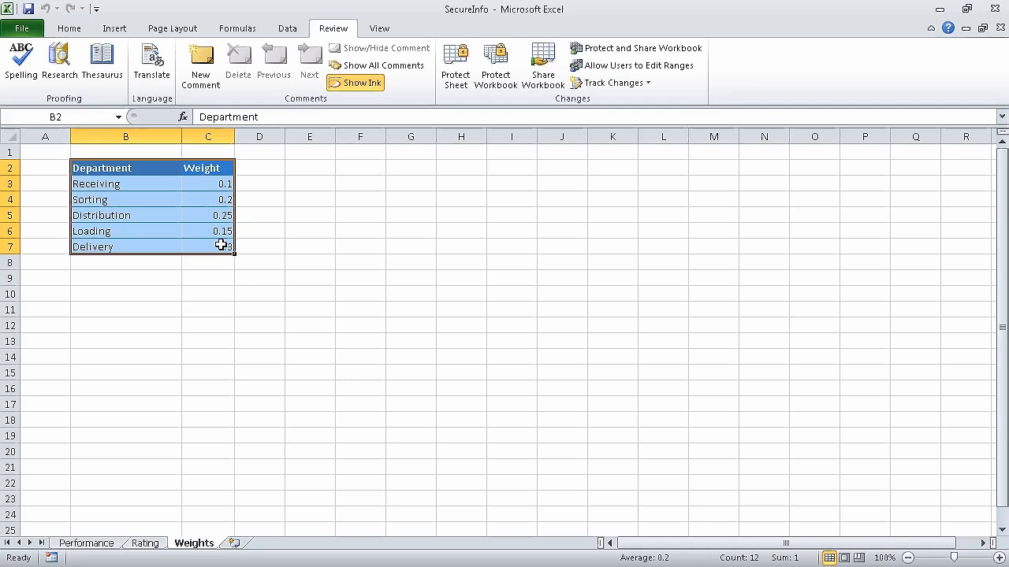
pyautogui.click(658, 72)
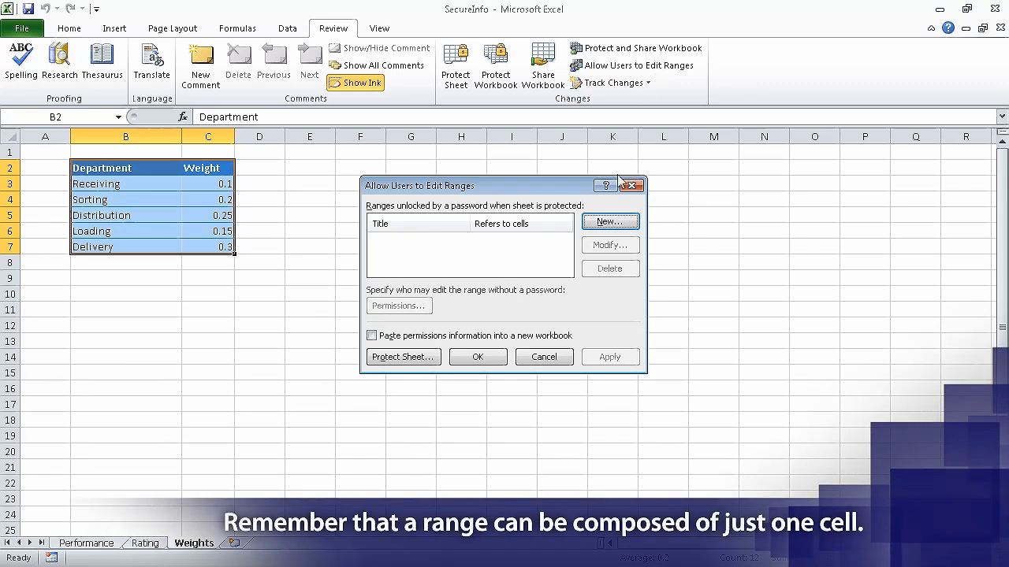
pyautogui.click(608, 224)
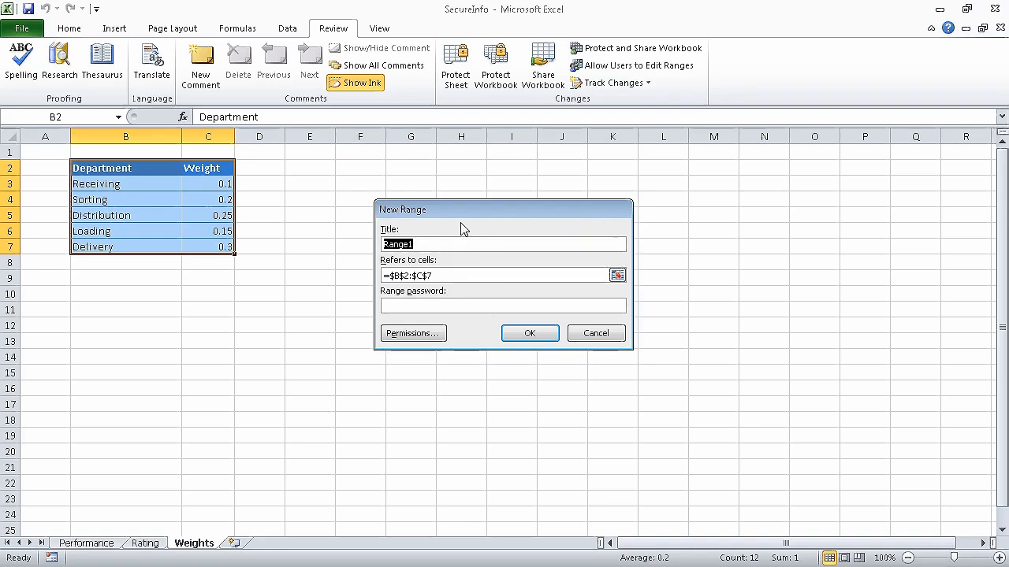
# Create the editable range 'AllWeights' for $B$2:$C$7 with a confirmed range password.
pyautogui.write('AllWeights')
pyautogui.click(467, 306)
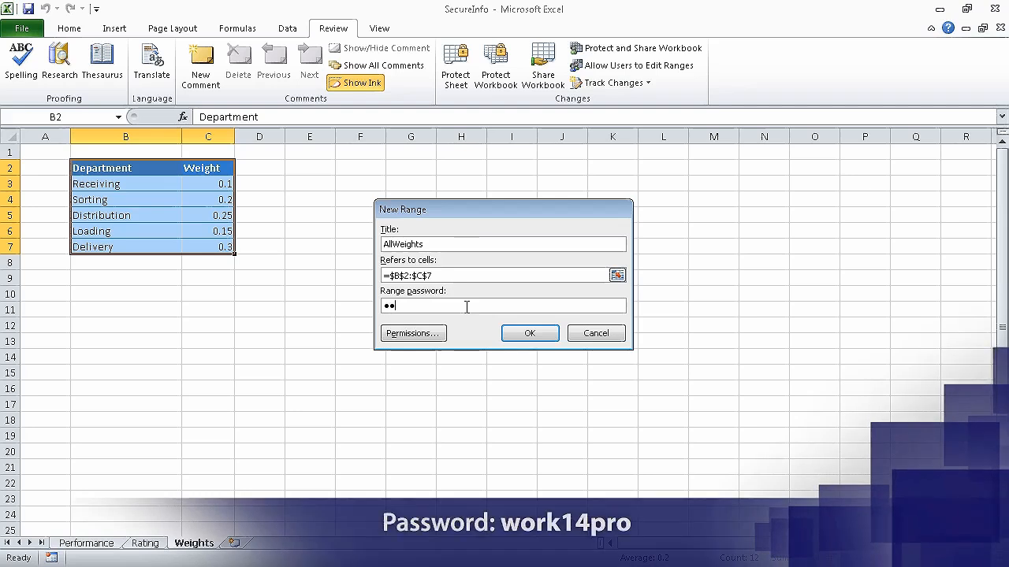
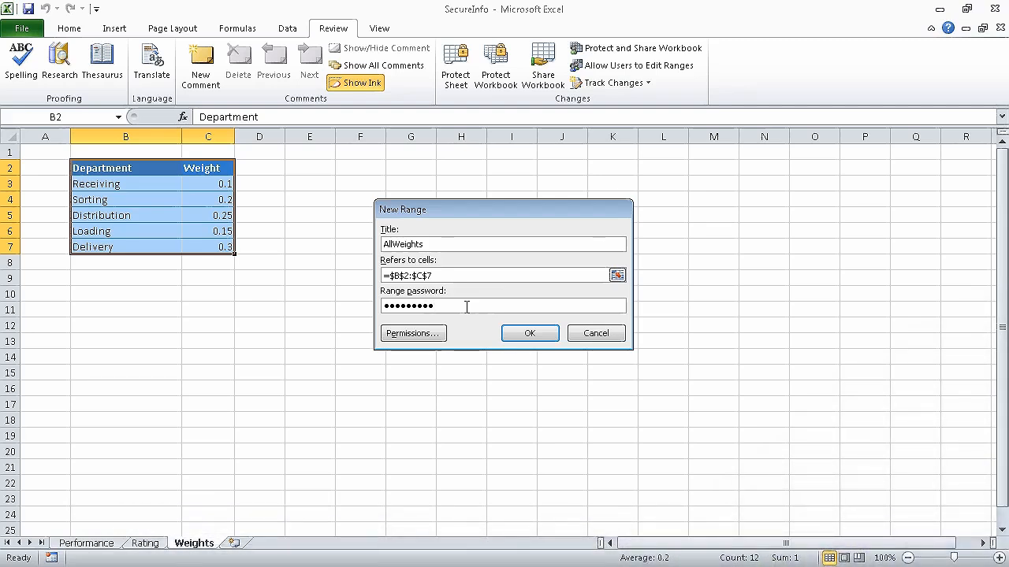
pyautogui.click(524, 332)
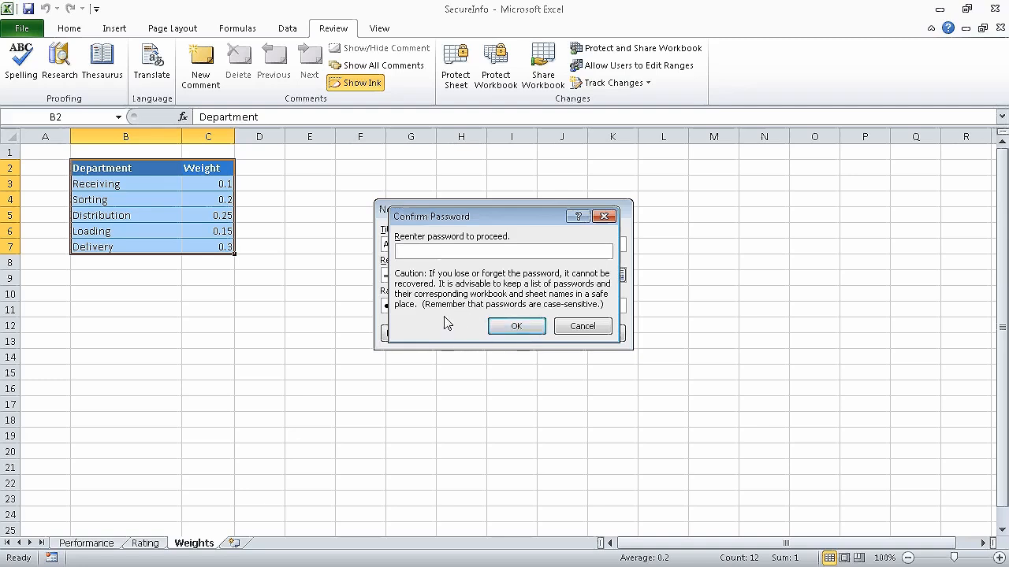
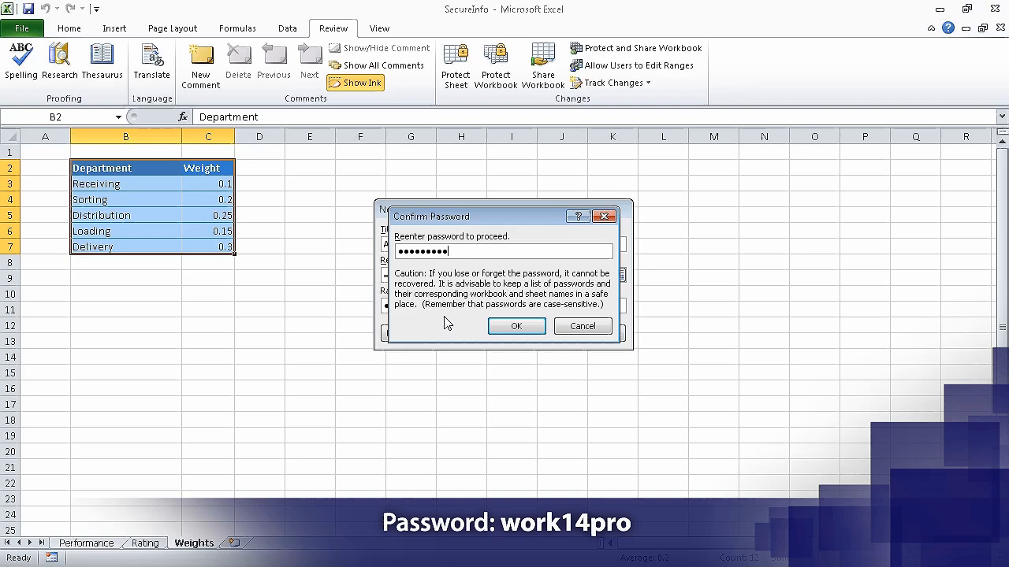
pyautogui.click(520, 327)
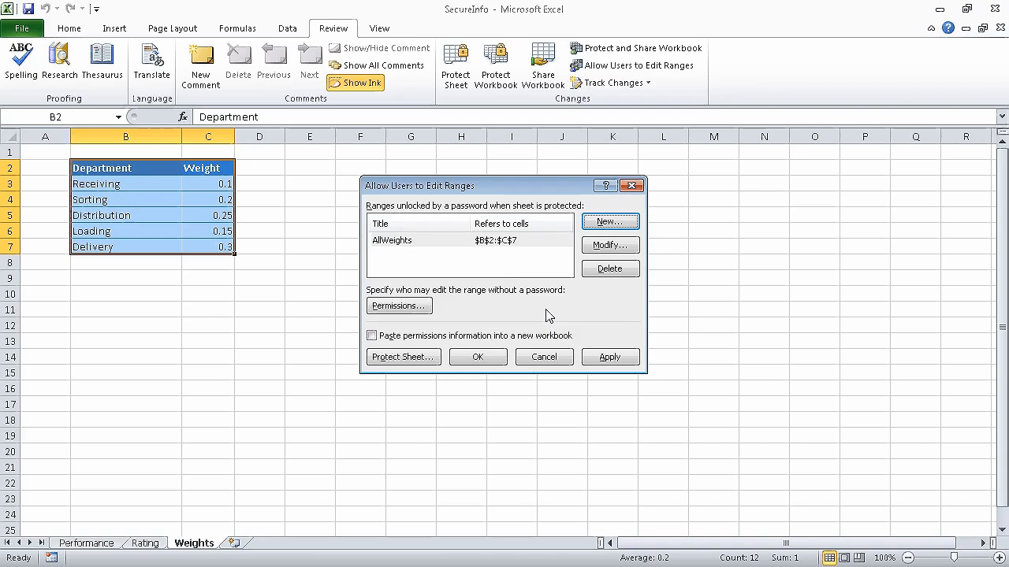
pyautogui.click(425, 360)
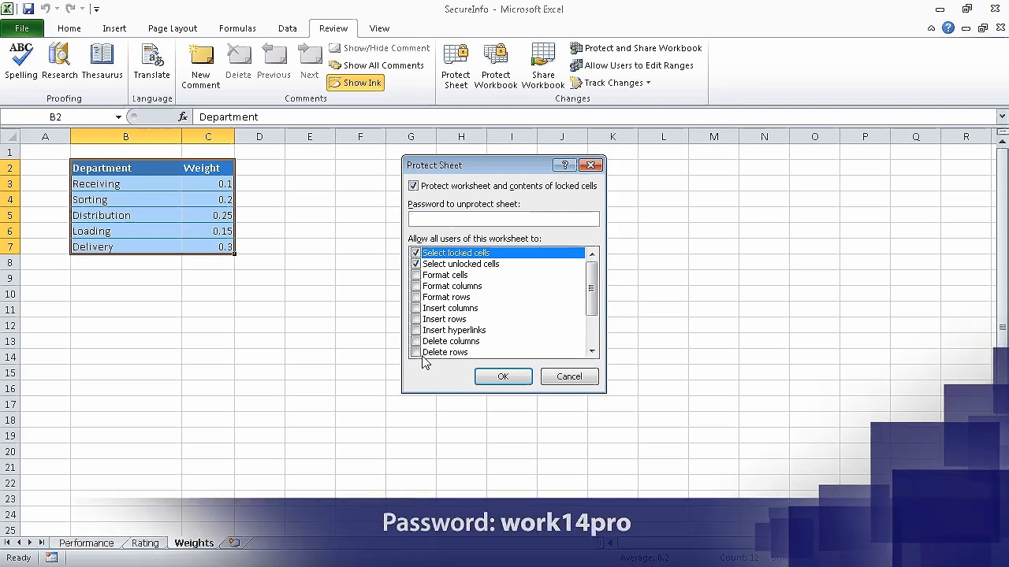
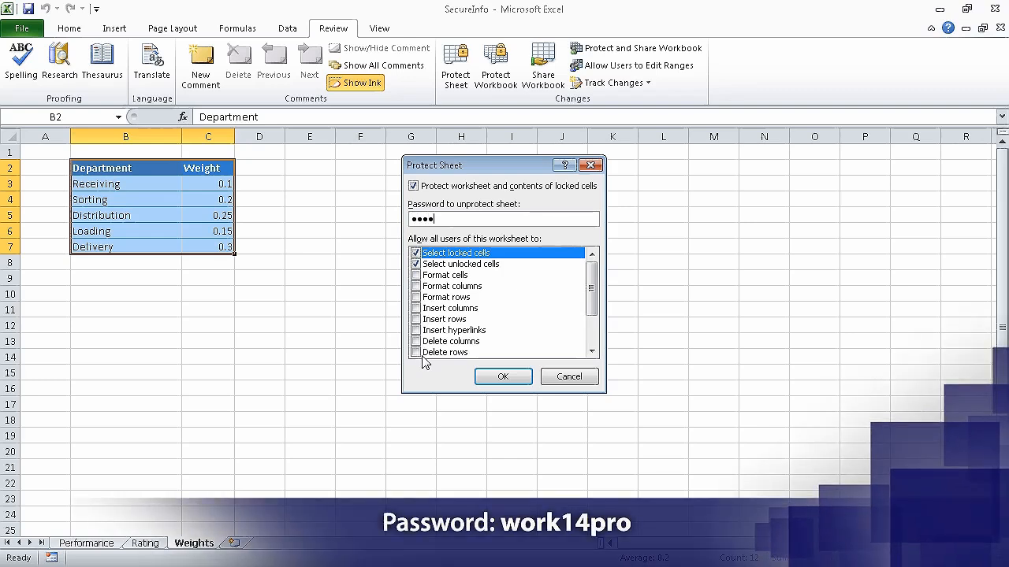
# Enter the Weights sheet protection password and retype it for confirmation.
pyautogui.click(495, 378)
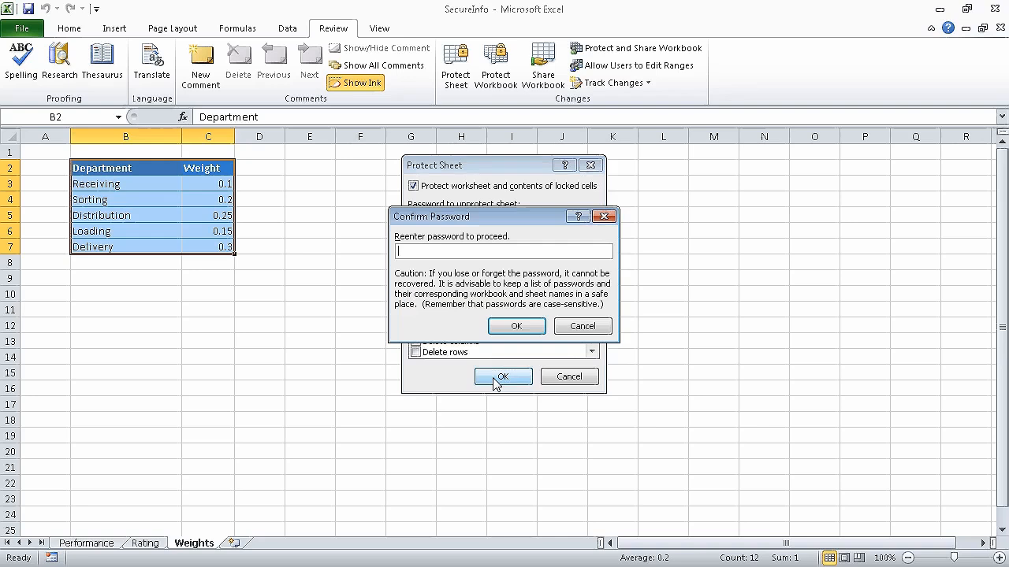
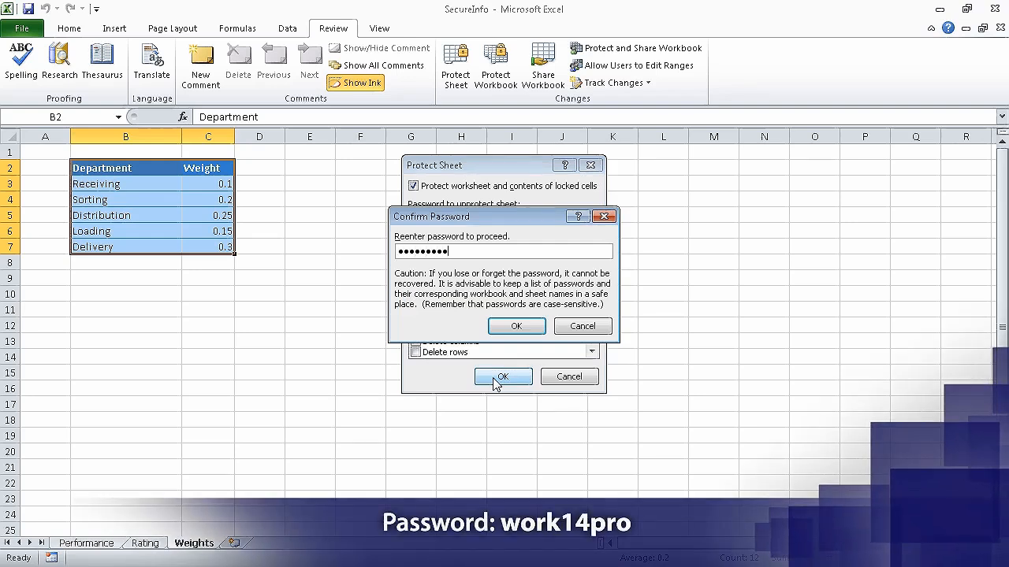
# Confirm the password to finish protecting the Weights sheet.
pyautogui.click(514, 325)
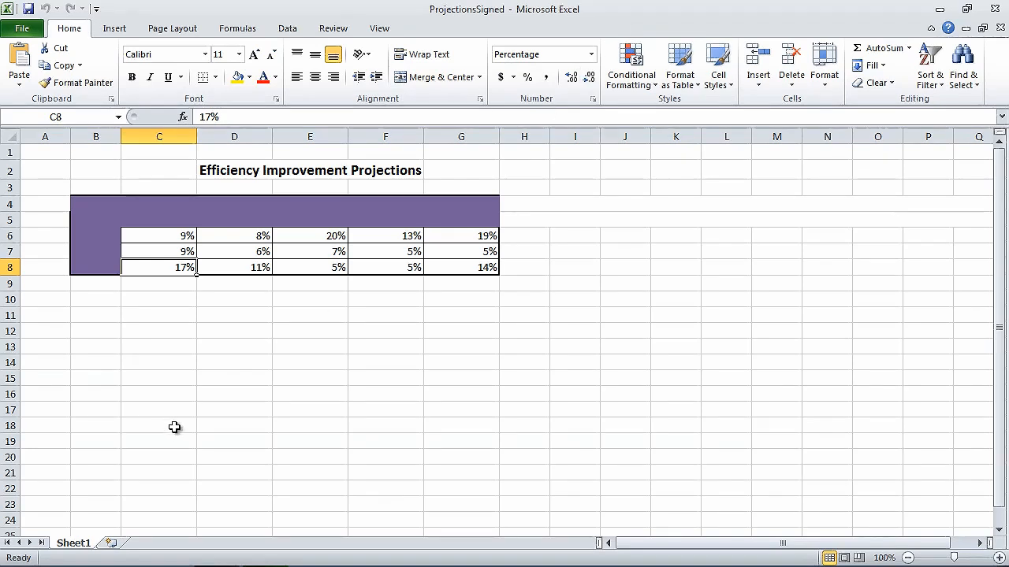
# Launch Digital Certificate for VBA Projects from the Microsoft Office 2010 Tools menu.
pyautogui.moveTo(91, 564)
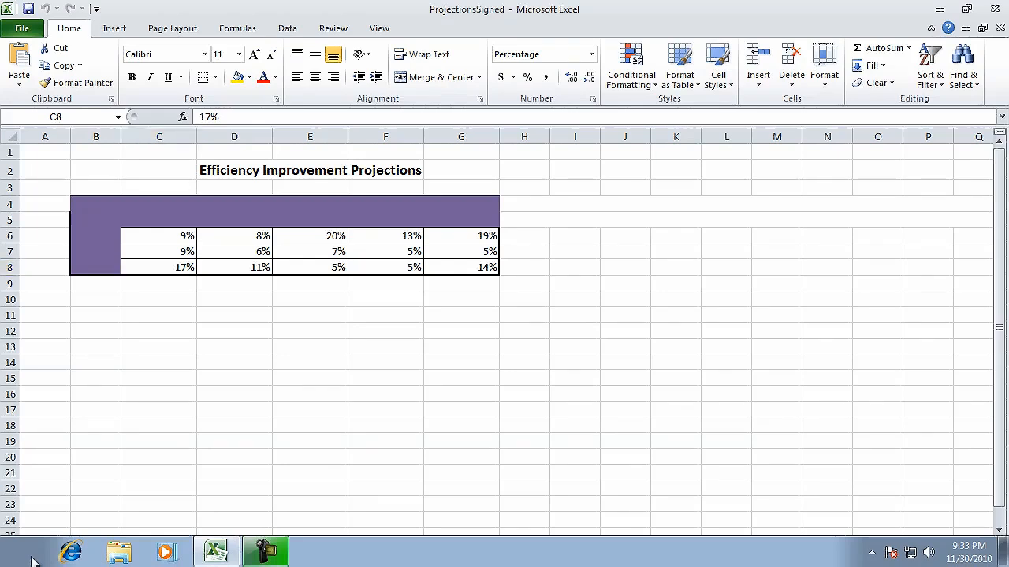
pyautogui.click(32, 559)
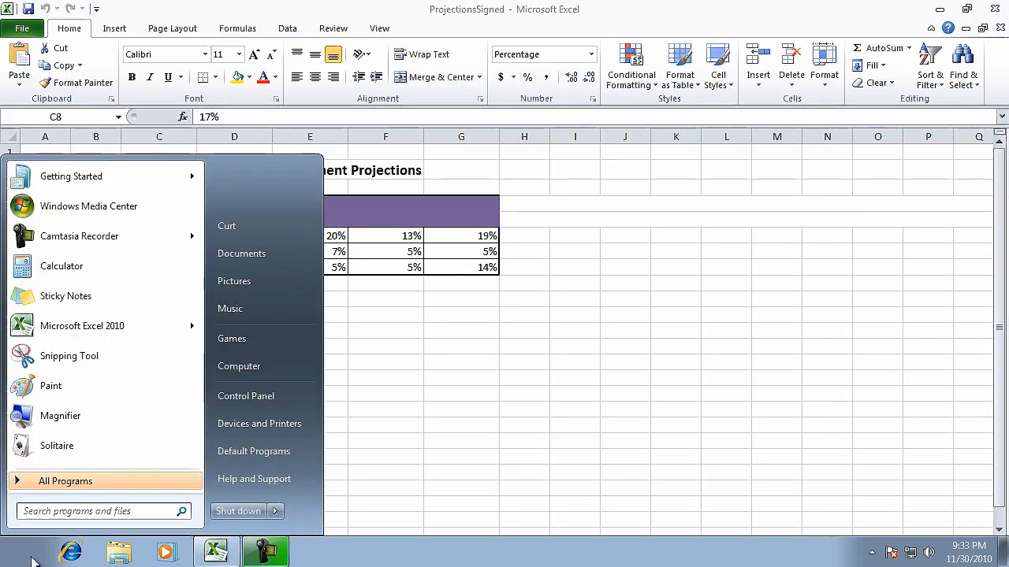
pyautogui.click(110, 481)
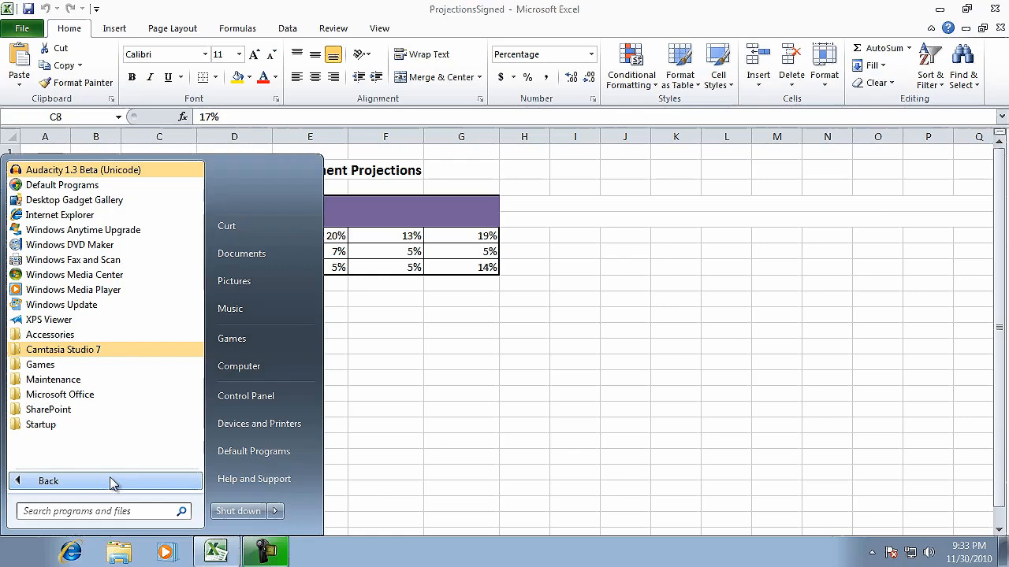
pyautogui.click(106, 394)
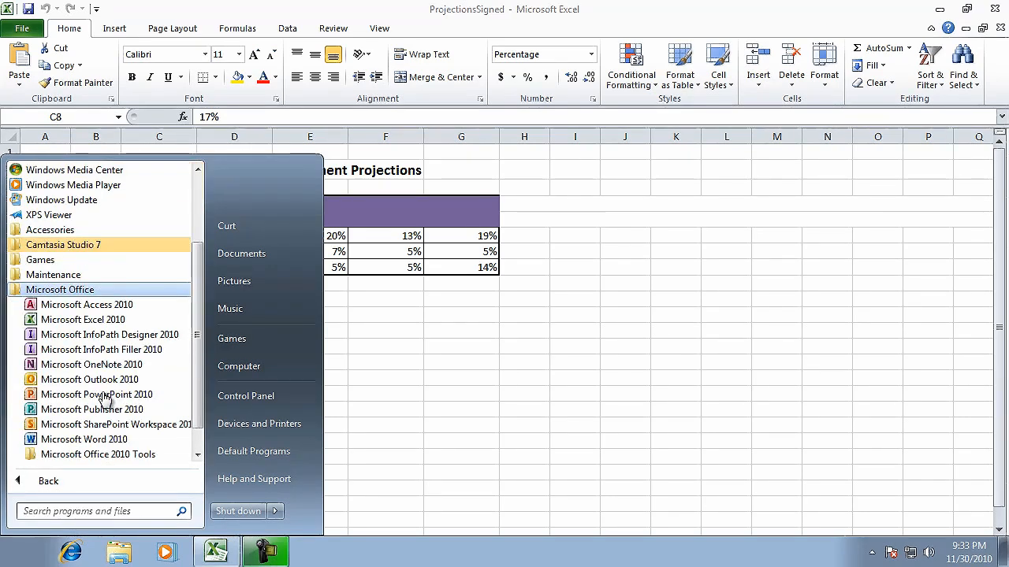
pyautogui.click(160, 457)
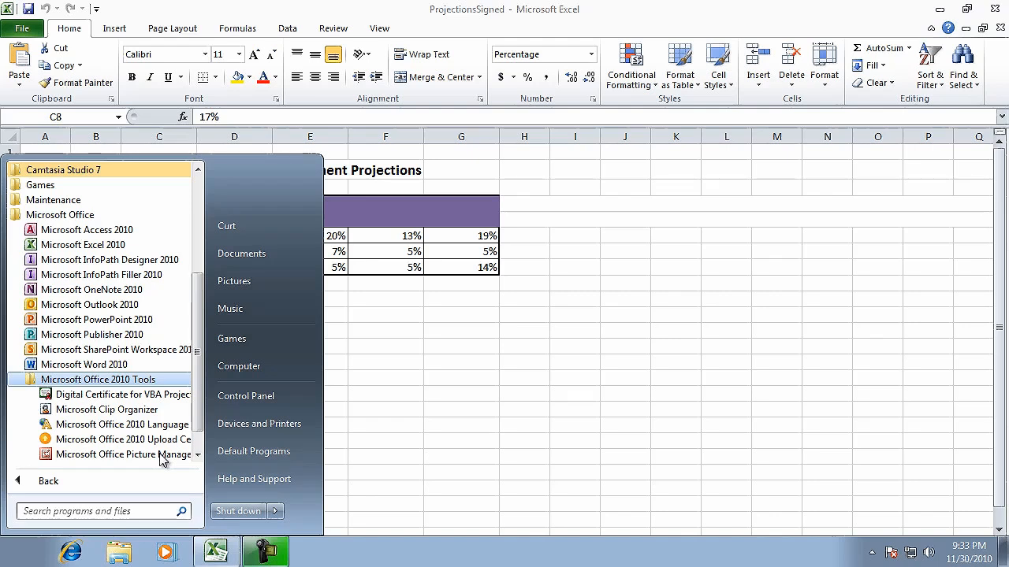
pyautogui.click(170, 398)
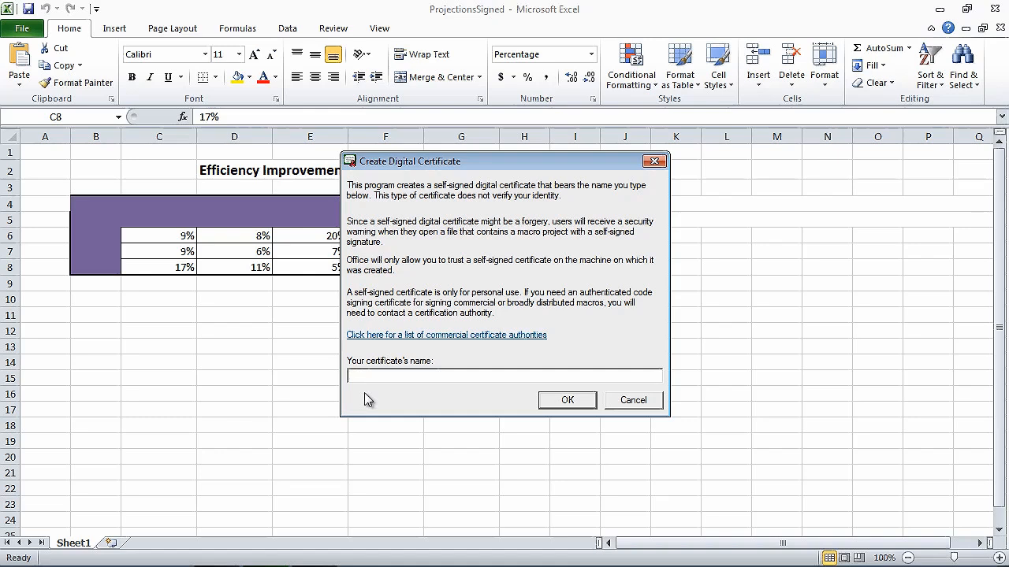
# Create the self-signed certificate Excel2010SBS and go to ProjectionsSigned's file Info page.
pyautogui.write('10SBS')
pyautogui.click(570, 400)
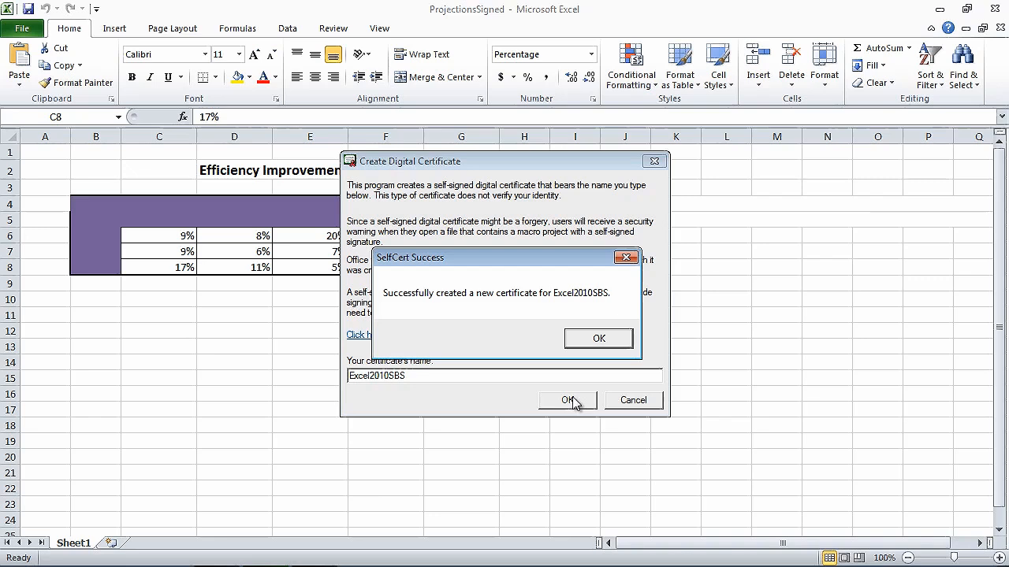
pyautogui.click(583, 338)
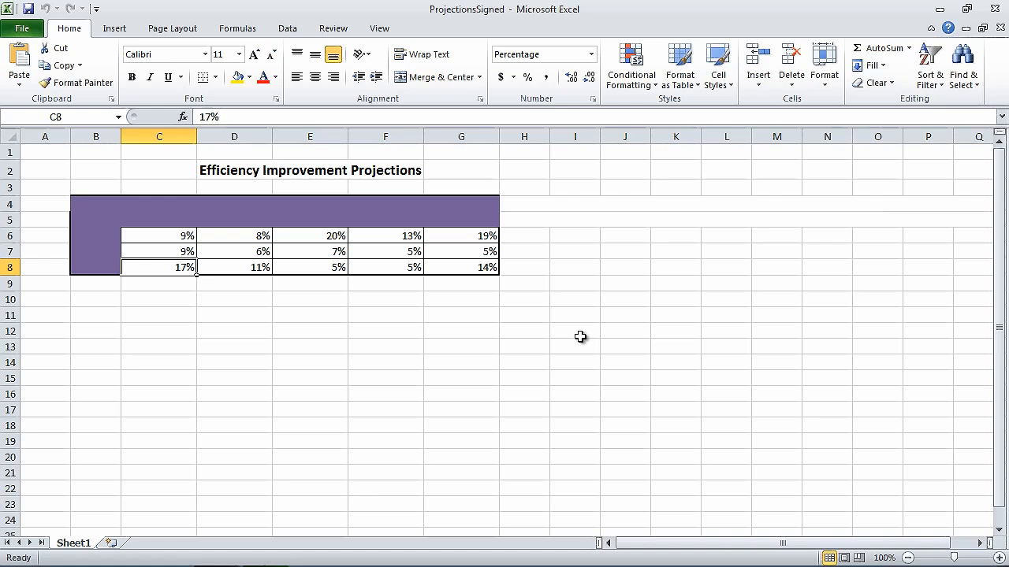
pyautogui.click(24, 31)
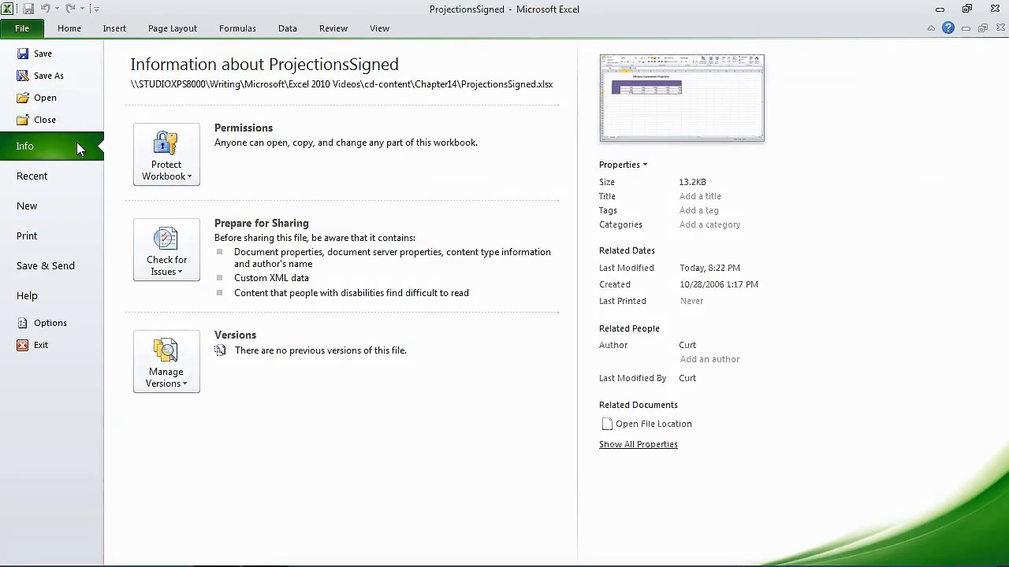
# From Protect Workbook on the Info page, choose Add a Digital Signature for ProjectionsSigned.
pyautogui.click(174, 157)
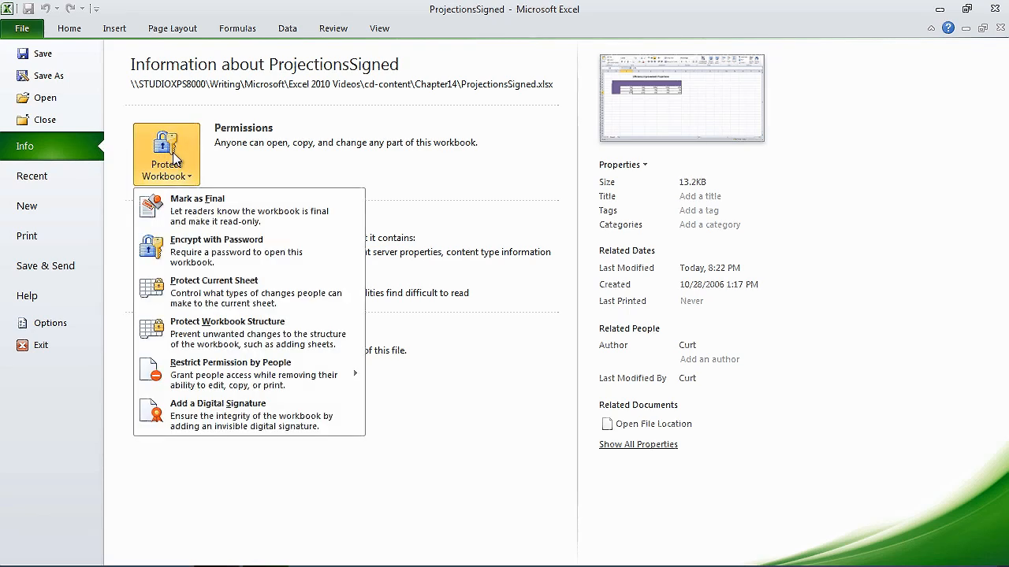
pyautogui.click(300, 429)
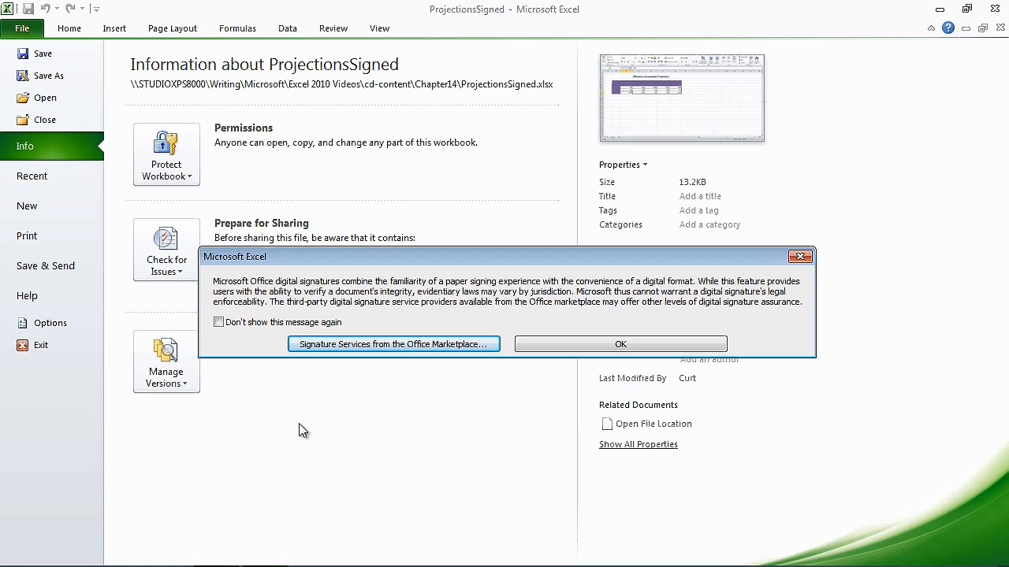
# Sign ProjectionsSigned with purpose 'Testing', accepting the unverified certificate and dismissing the confirmation.
pyautogui.click(549, 342)
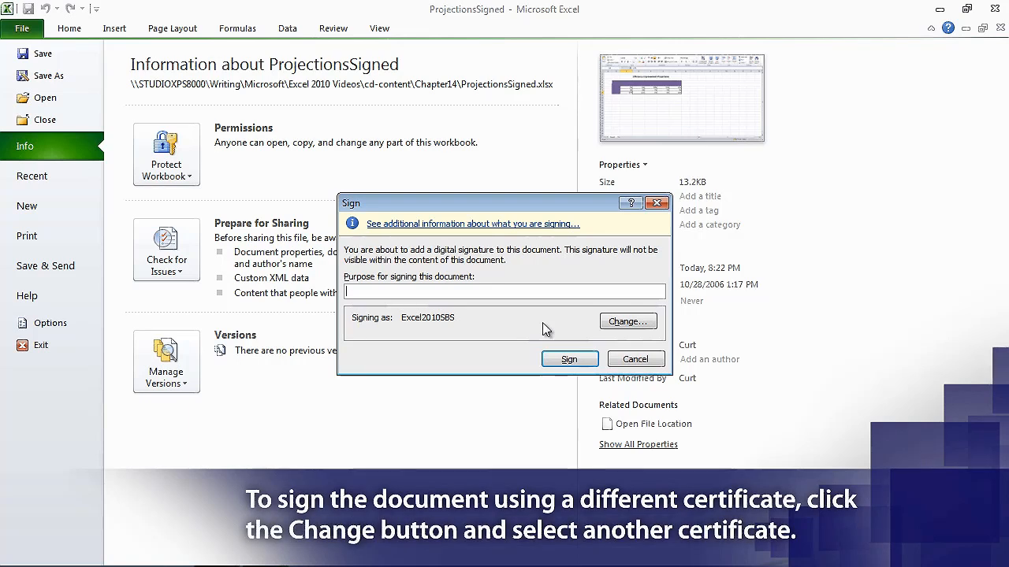
pyautogui.write('Testing')
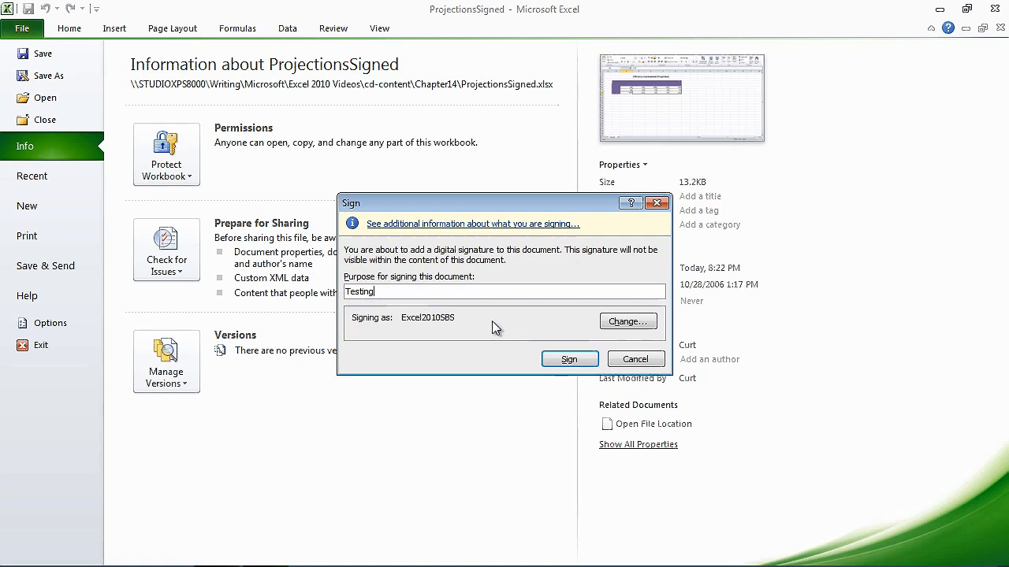
pyautogui.click(571, 361)
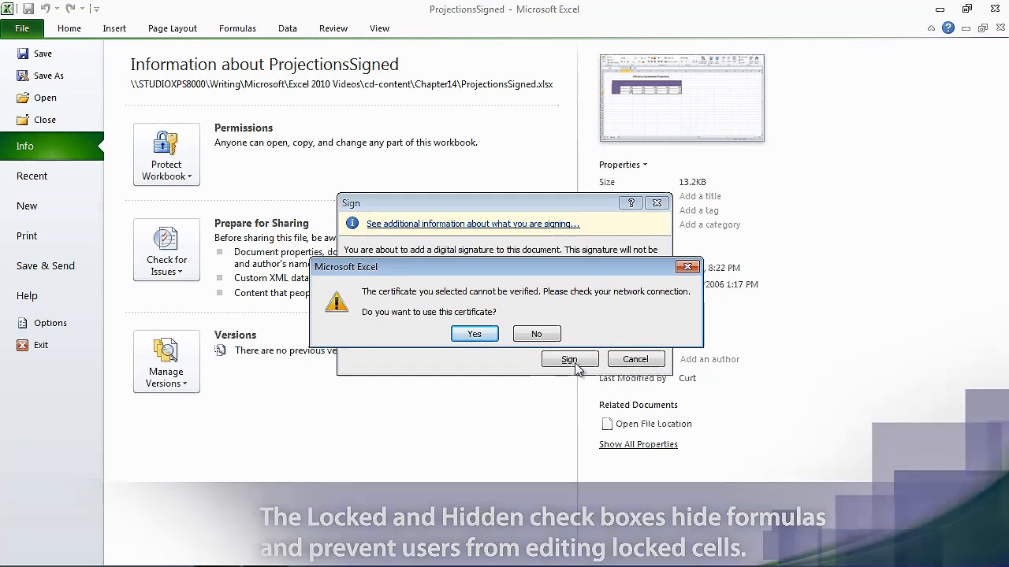
pyautogui.click(479, 337)
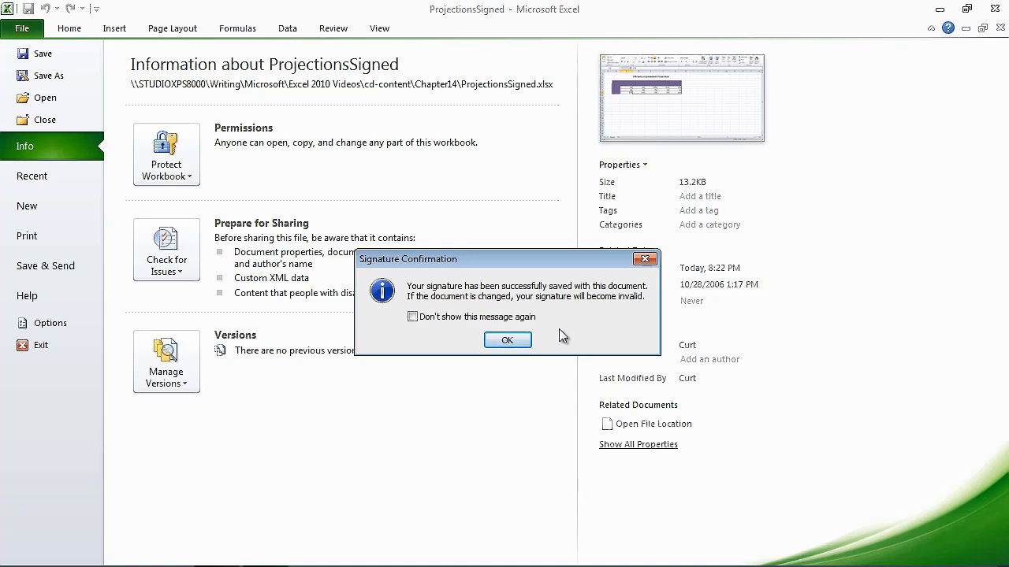
pyautogui.click(521, 340)
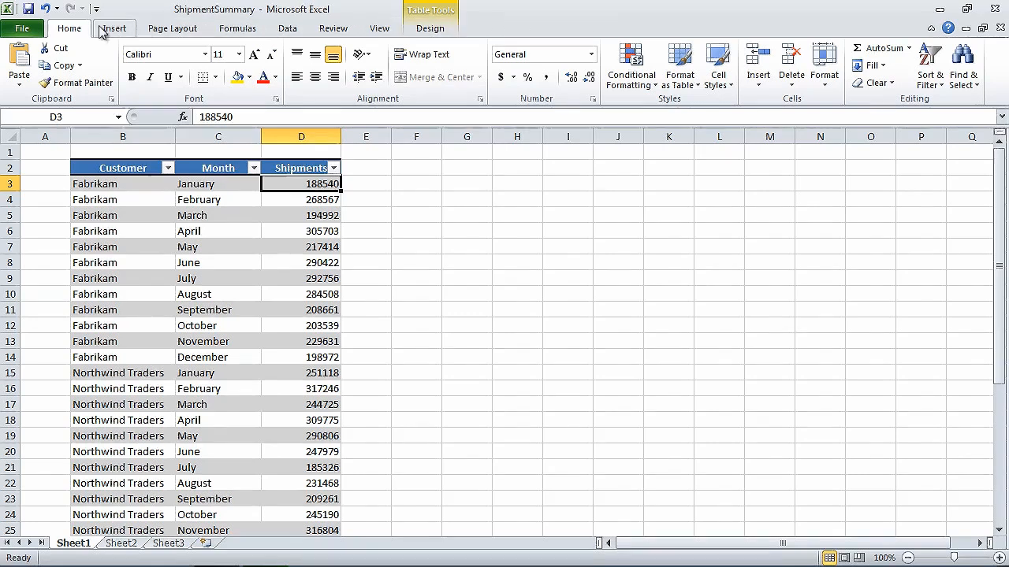
# Open the File menu for the ShipmentSummary workbook.
pyautogui.click(26, 31)
# Save the workbook as Web Page 'ShipmentSummaryWeb', keeping the format despite incompatible features.
pyautogui.press('Escape')
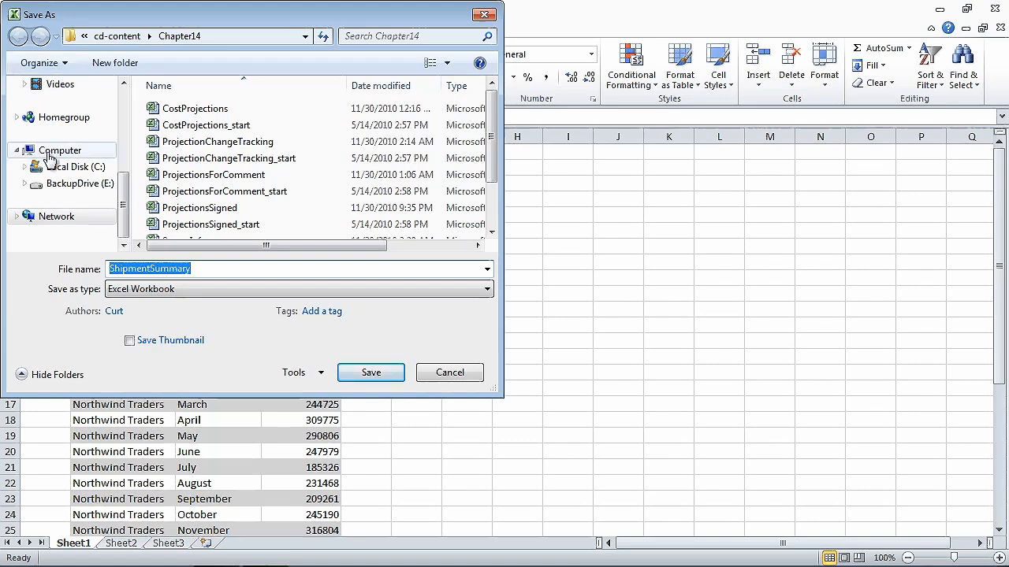
pyautogui.click(222, 269)
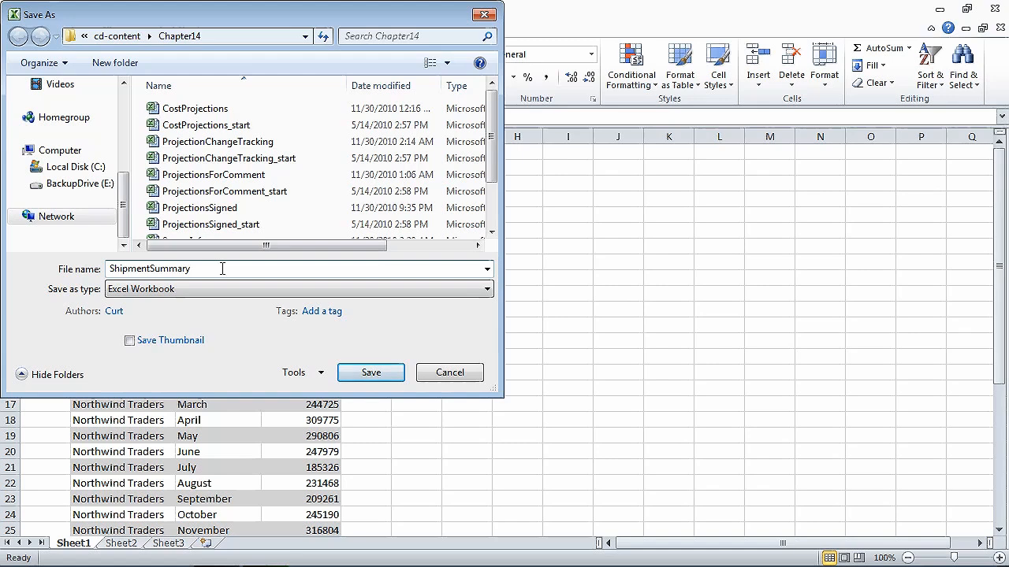
pyautogui.write('Web')
pyautogui.click(469, 293)
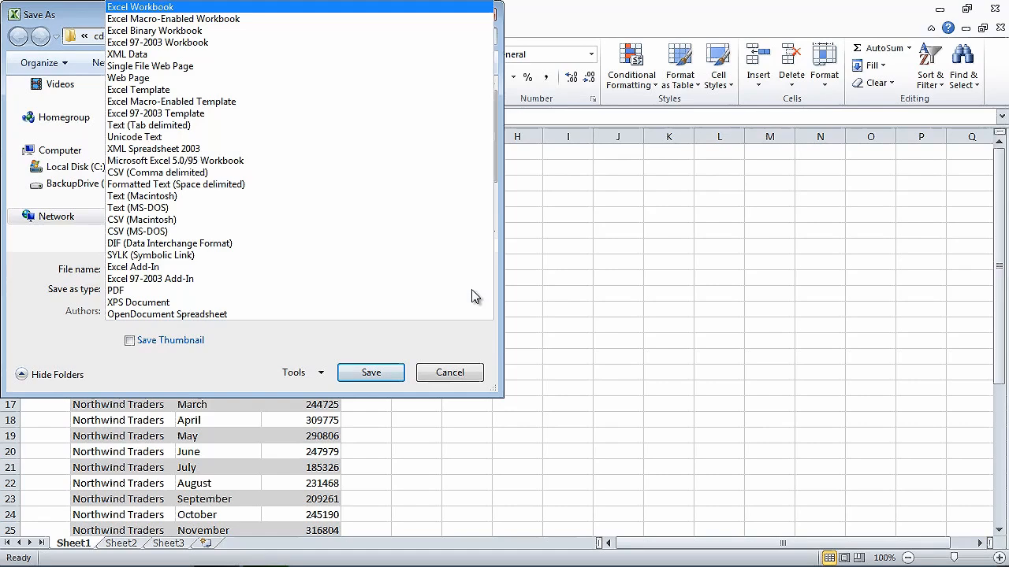
pyautogui.click(134, 78)
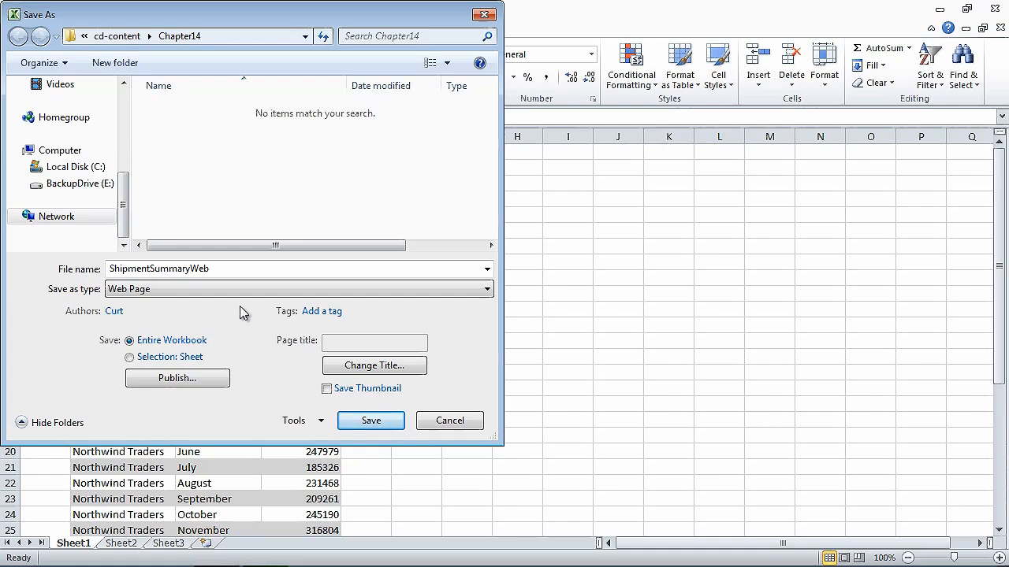
pyautogui.click(378, 425)
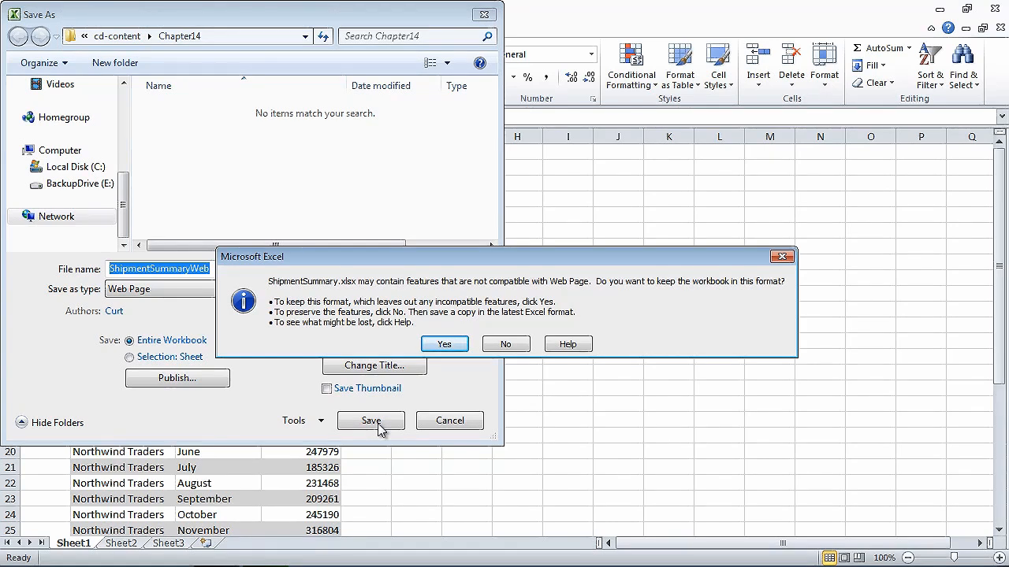
pyautogui.click(443, 345)
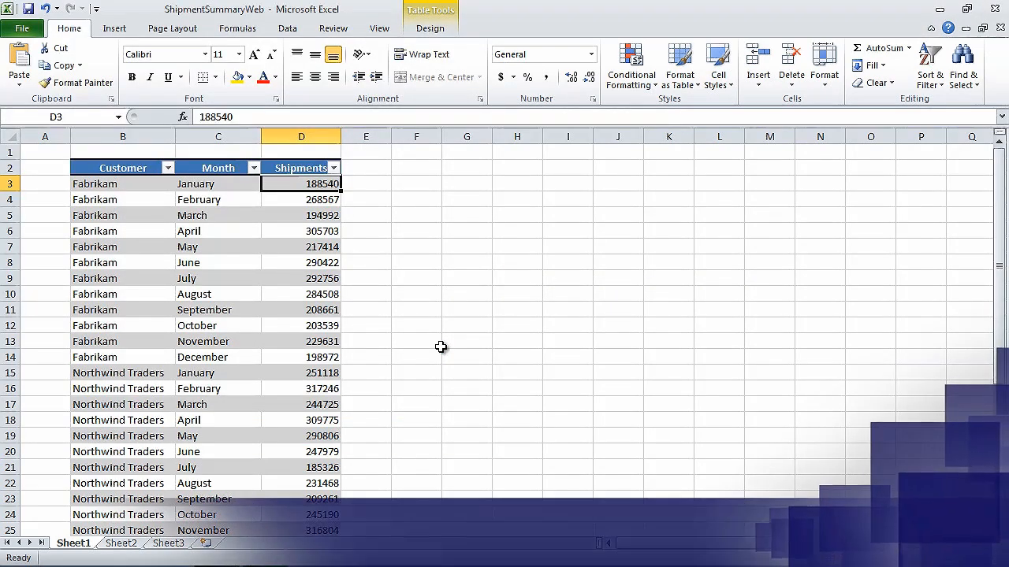
# Close ShipmentSummaryWeb and reopen ShipmentSummary from the recent workbooks list.
pyautogui.click(36, 31)
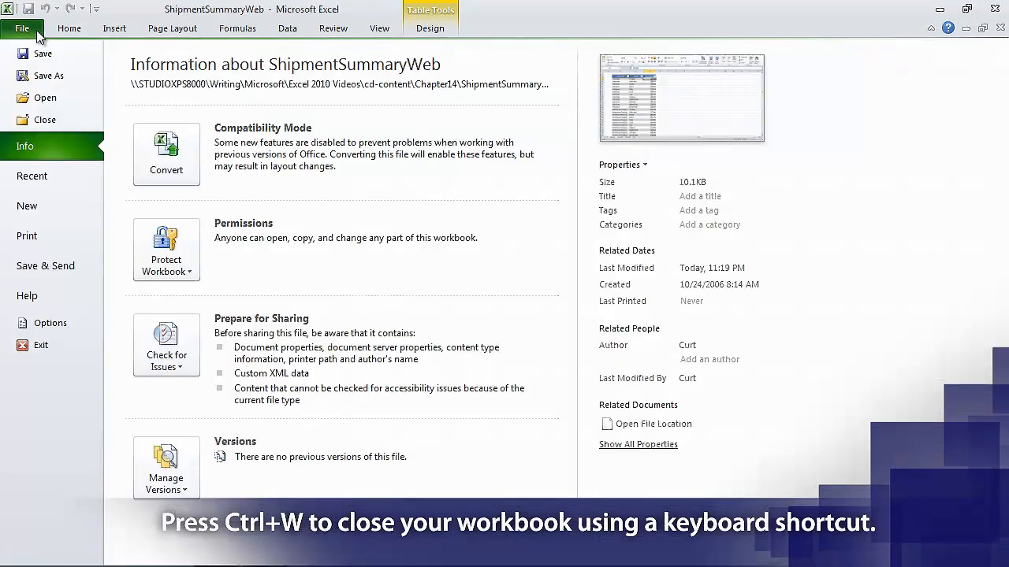
pyautogui.click(44, 115)
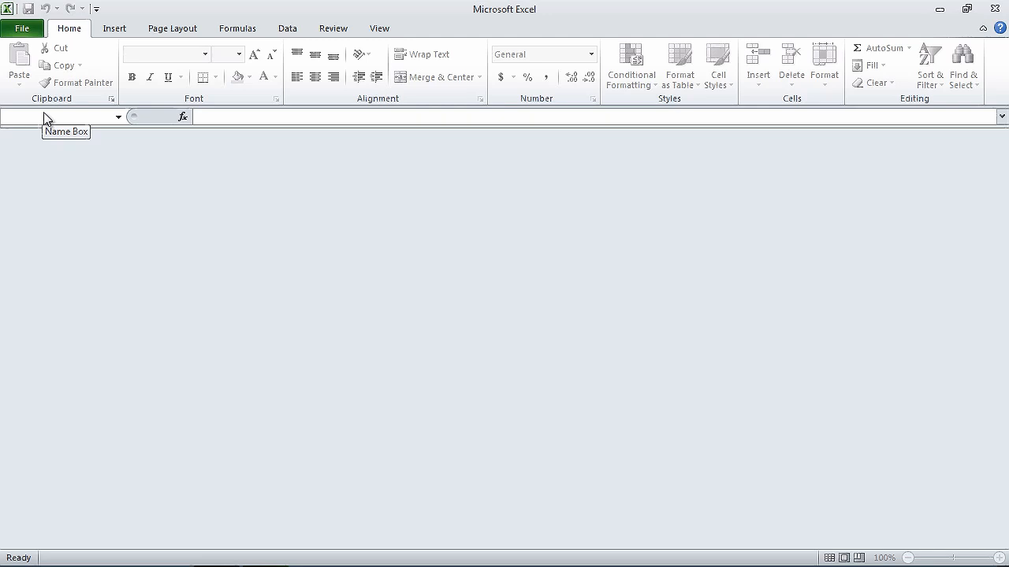
pyautogui.click(28, 32)
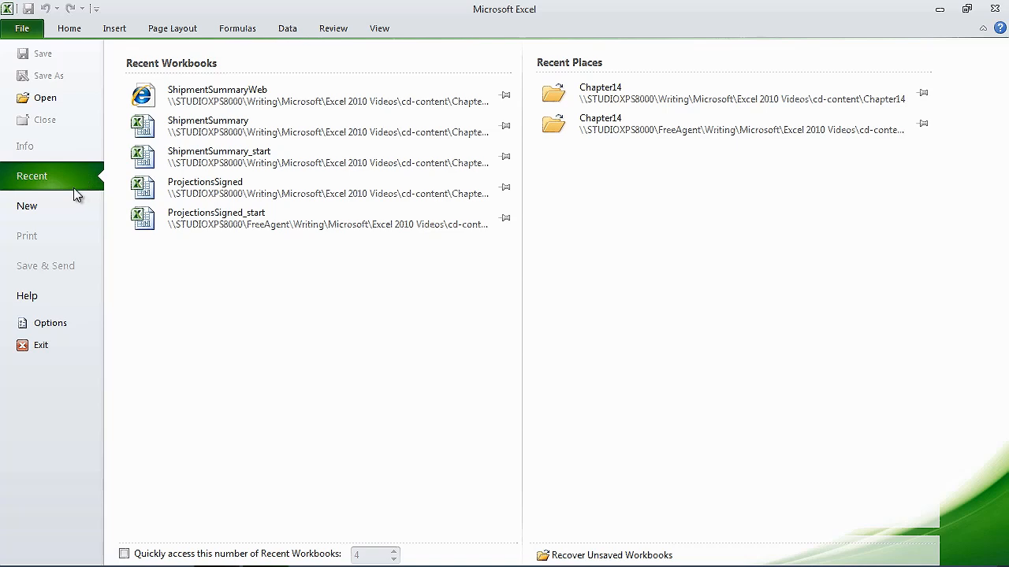
pyautogui.click(268, 127)
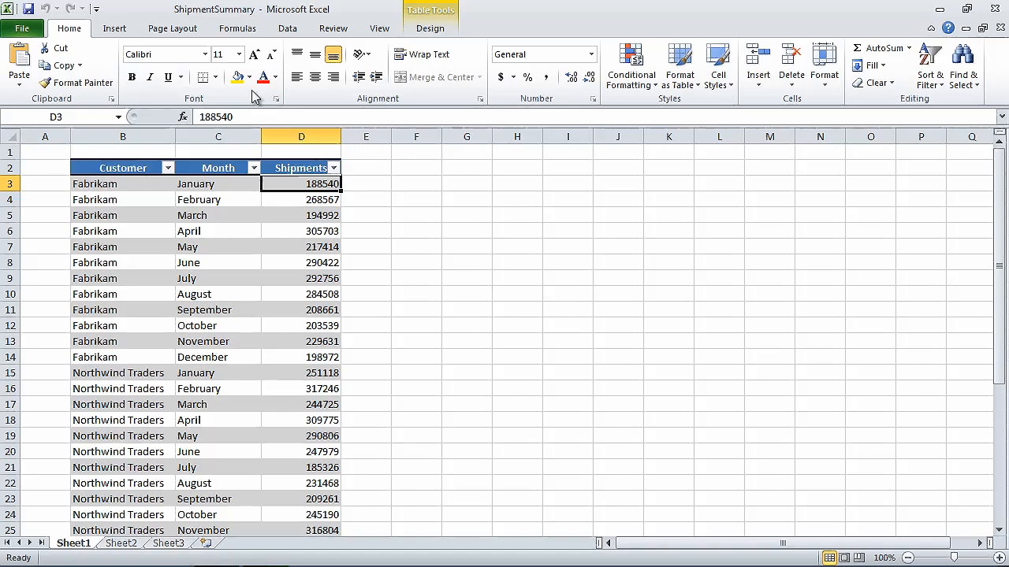
# Set up saving ShipmentSummary as Web Page 'ShipmentSummaryPublish' and bring up its Publish settings.
pyautogui.click(32, 32)
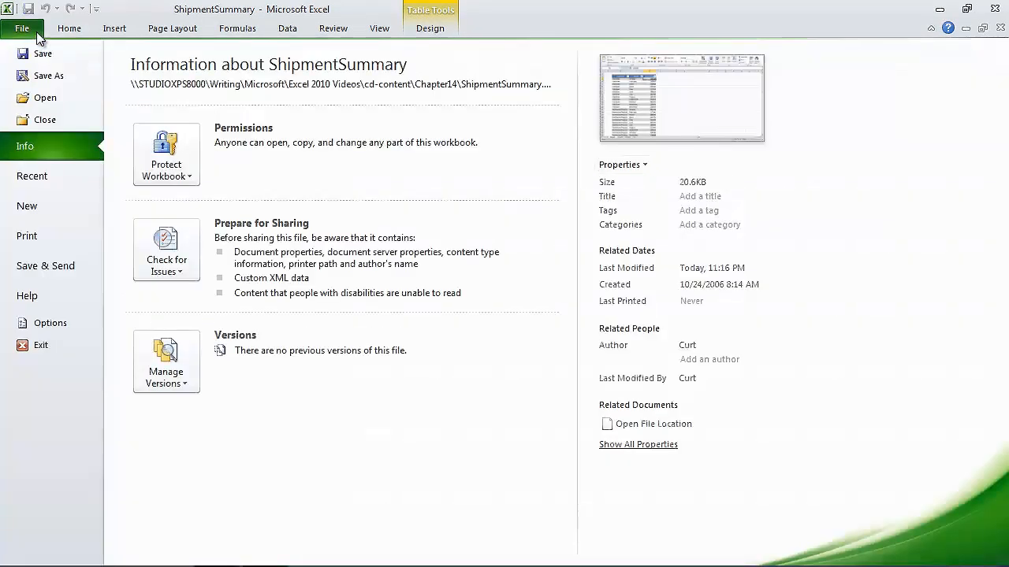
pyautogui.click(44, 75)
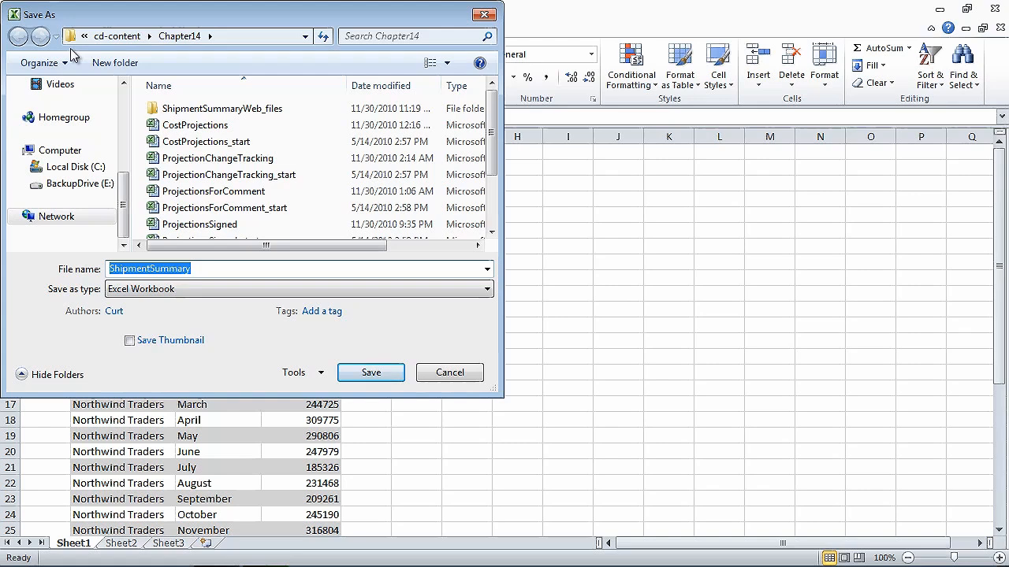
pyautogui.click(228, 271)
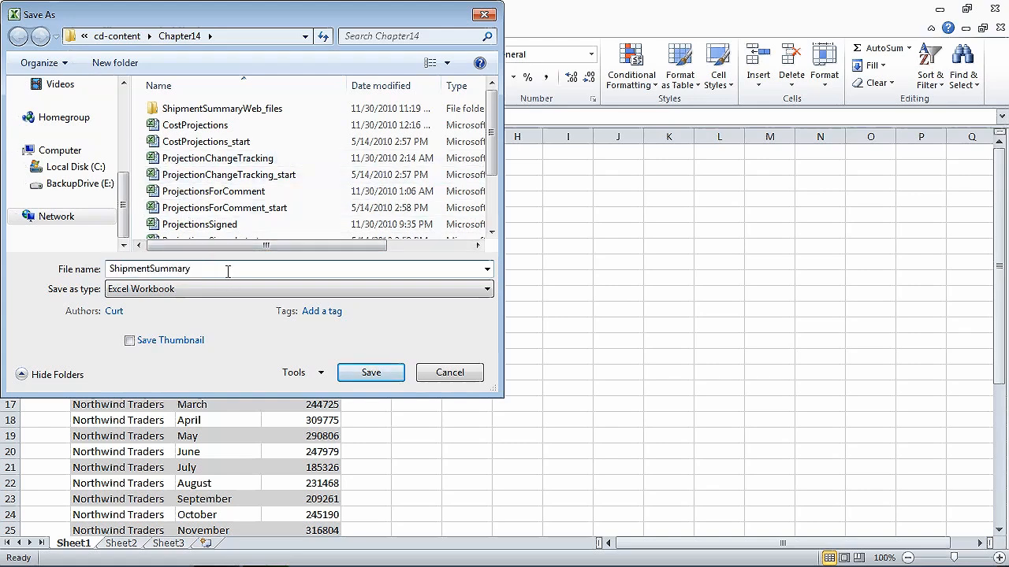
pyautogui.write('Publish')
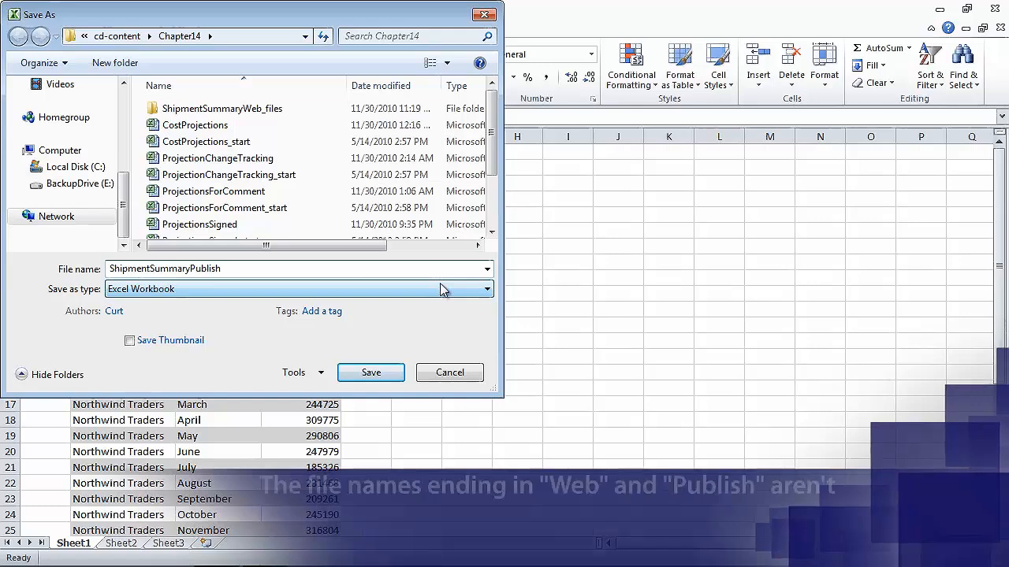
pyautogui.click(440, 289)
pyautogui.click(190, 77)
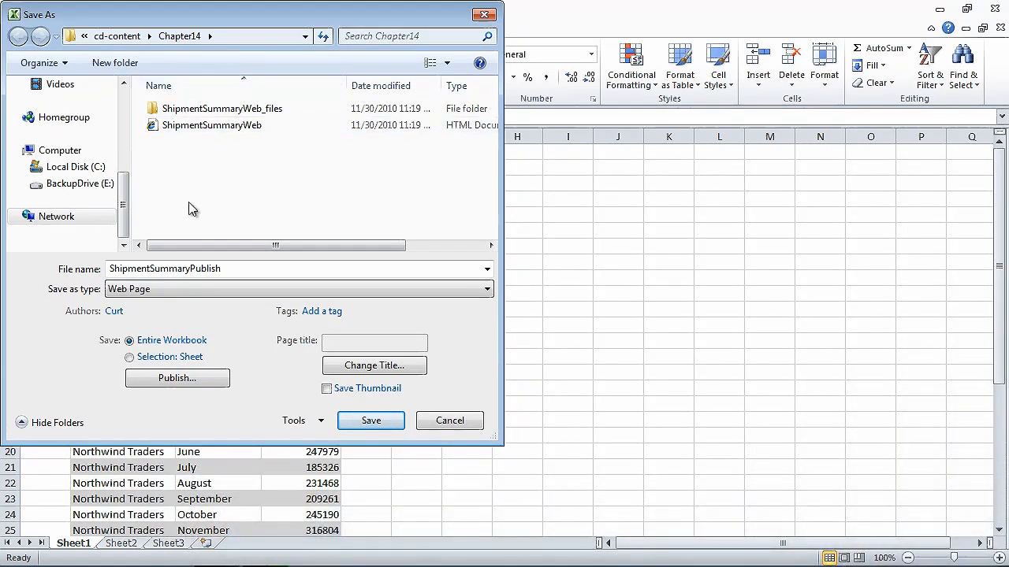
pyautogui.click(177, 379)
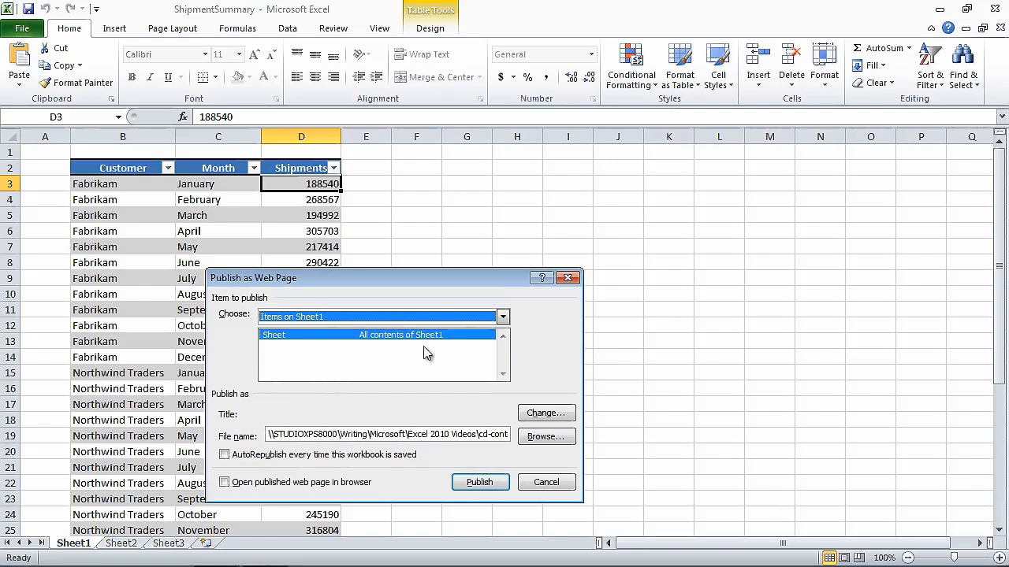
# Publish the Sheet2 PivotTable as a web page with AutoRepublish on every save enabled.
pyautogui.click(496, 317)
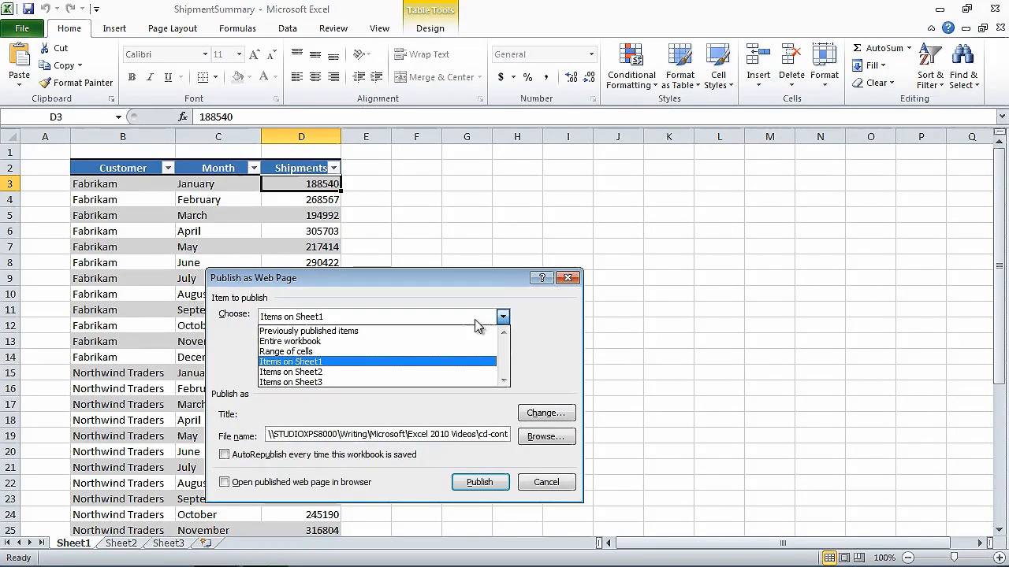
pyautogui.click(365, 371)
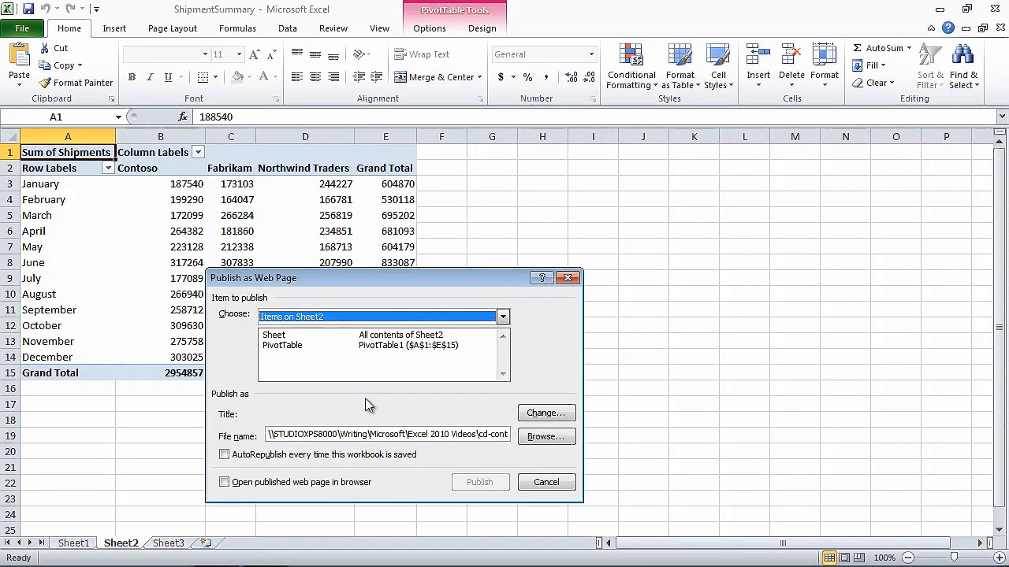
pyautogui.click(380, 346)
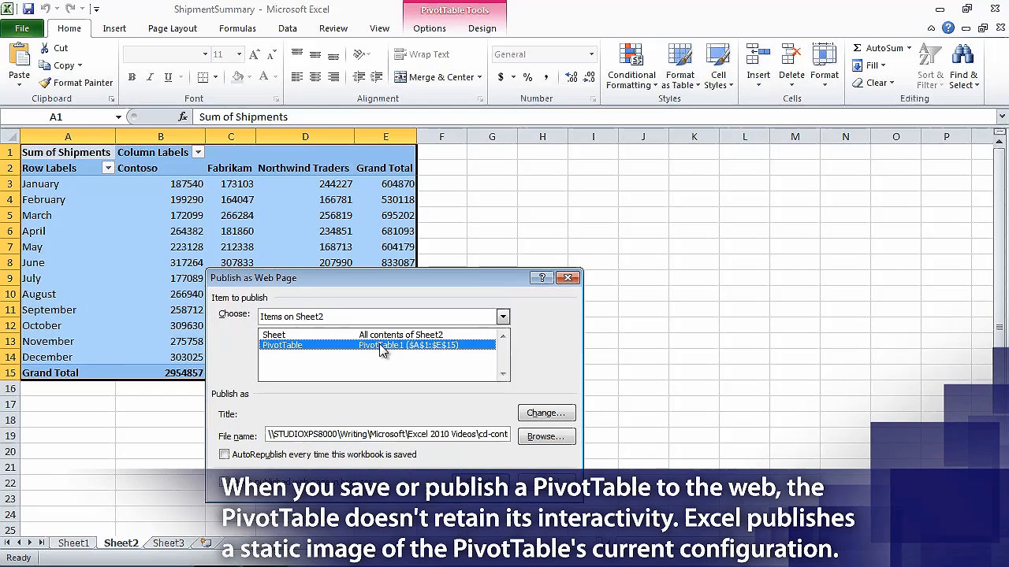
pyautogui.click(224, 454)
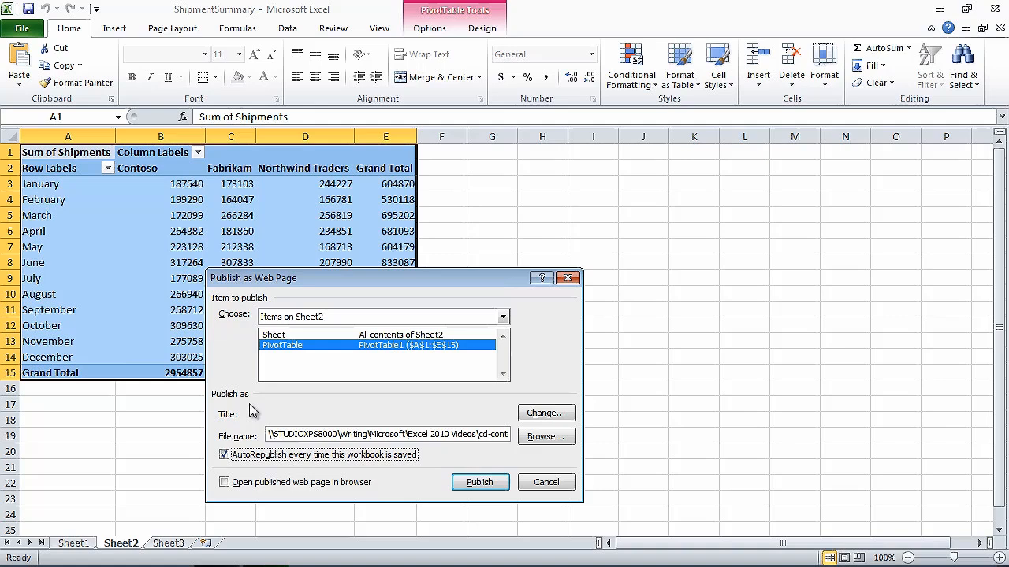
pyautogui.click(488, 482)
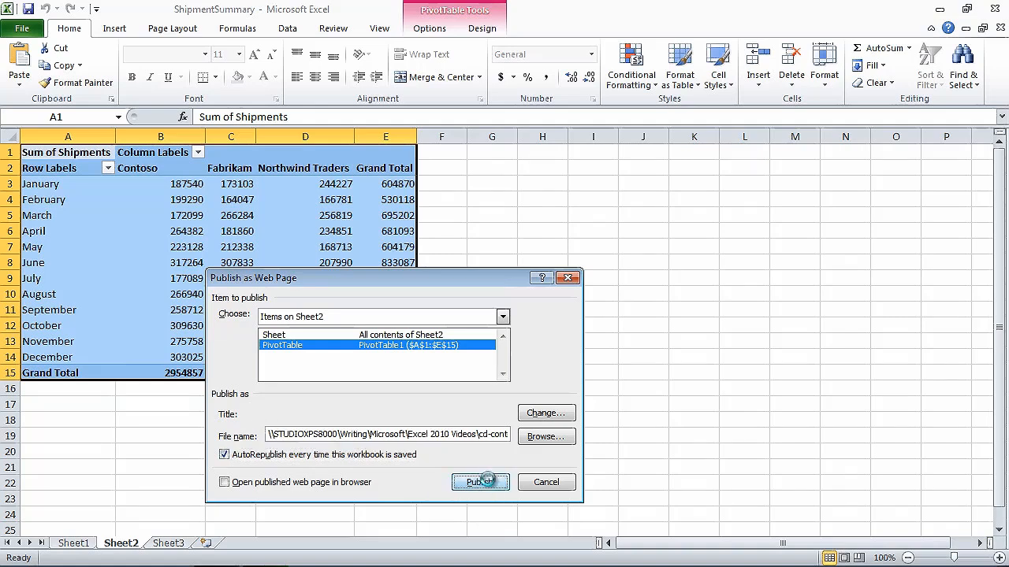